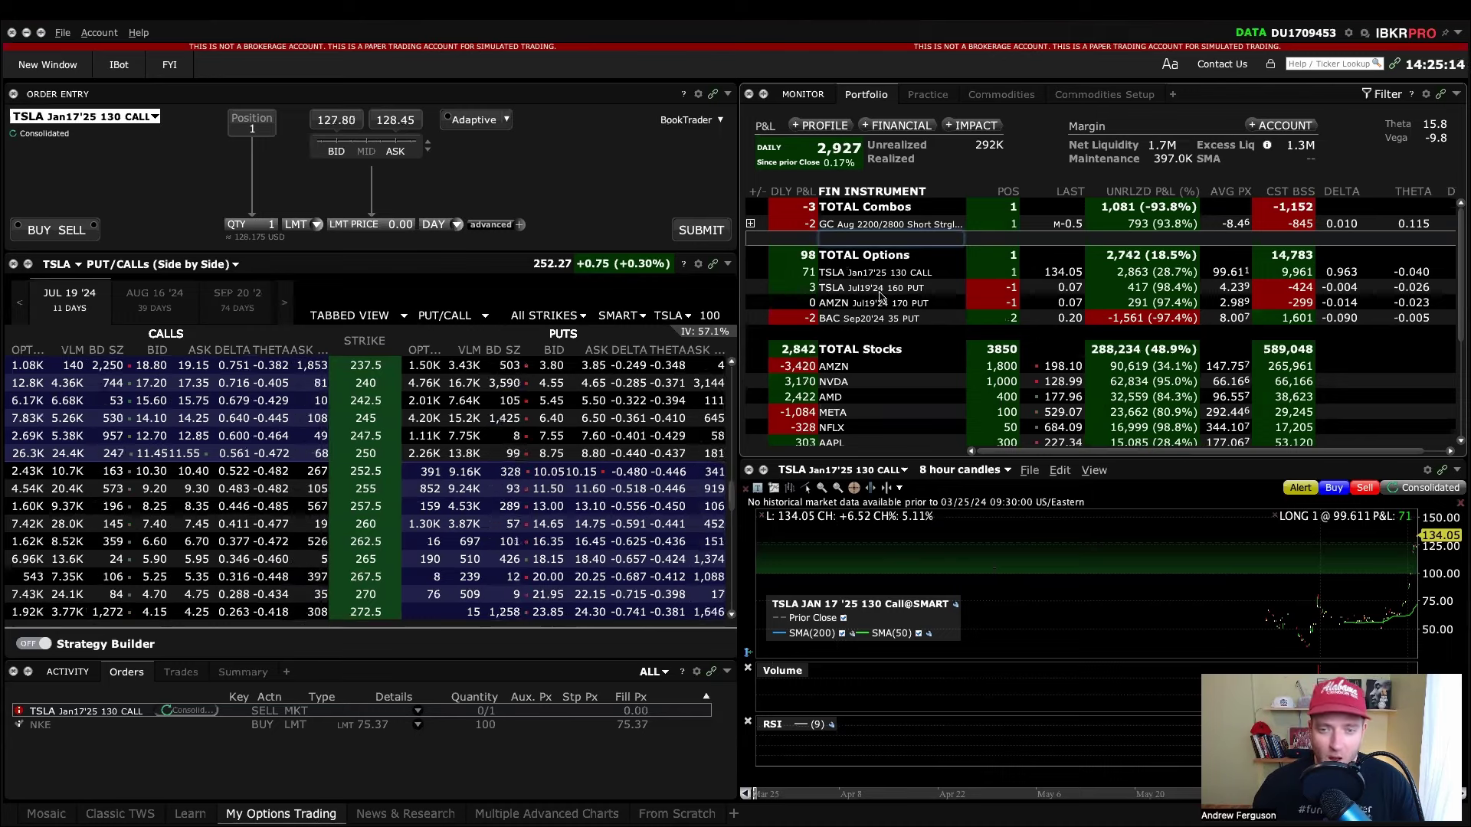
- Select the TSLA Jan17'25 130 CALL position, then load ABNB from the Practice watchlist into the linked panels
{"action": "left_click", "coordinate": [889, 278]}
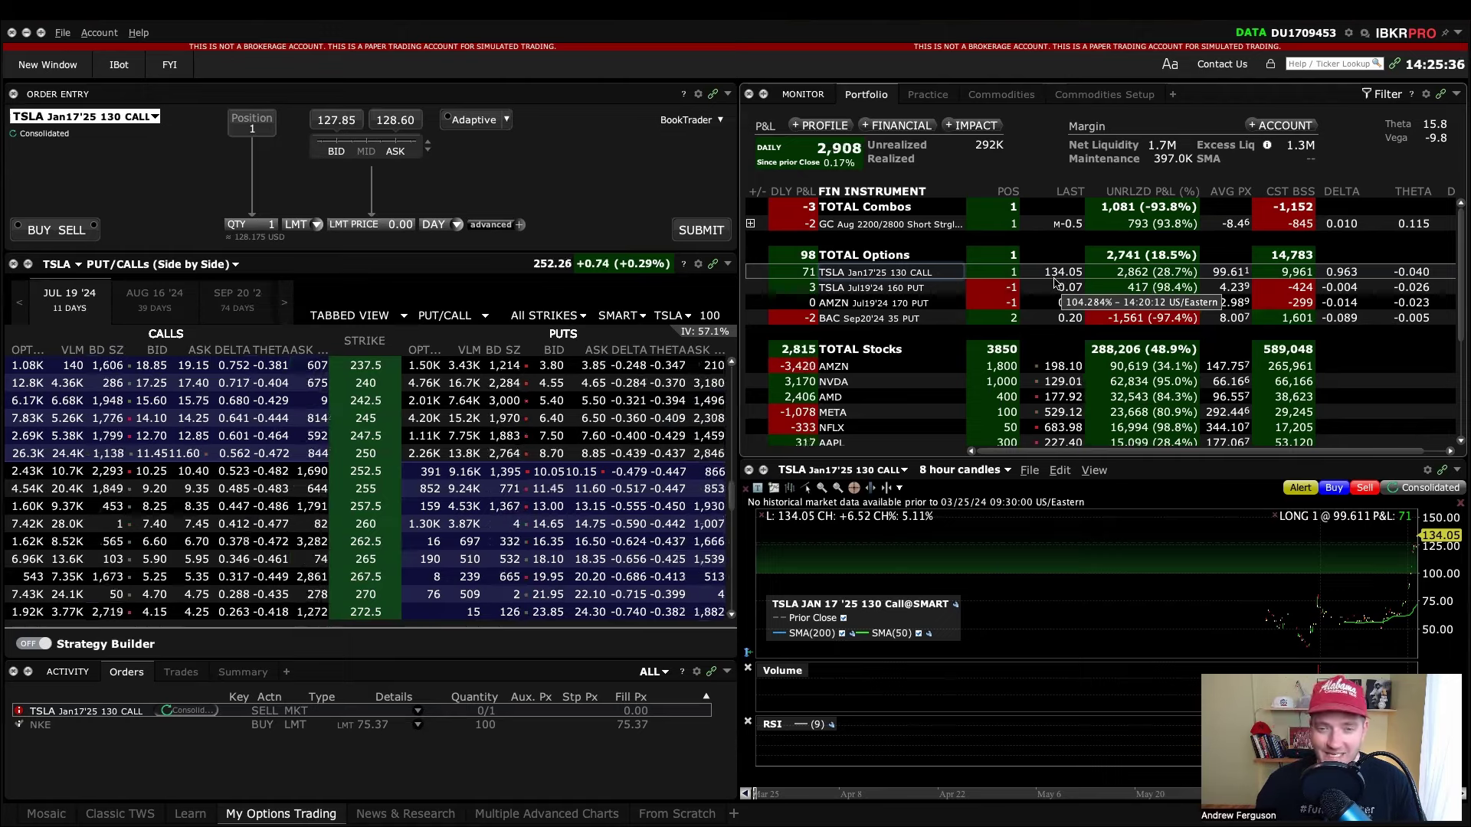
{"action": "left_click", "coordinate": [929, 95]}
{"action": "left_click", "coordinate": [850, 149]}
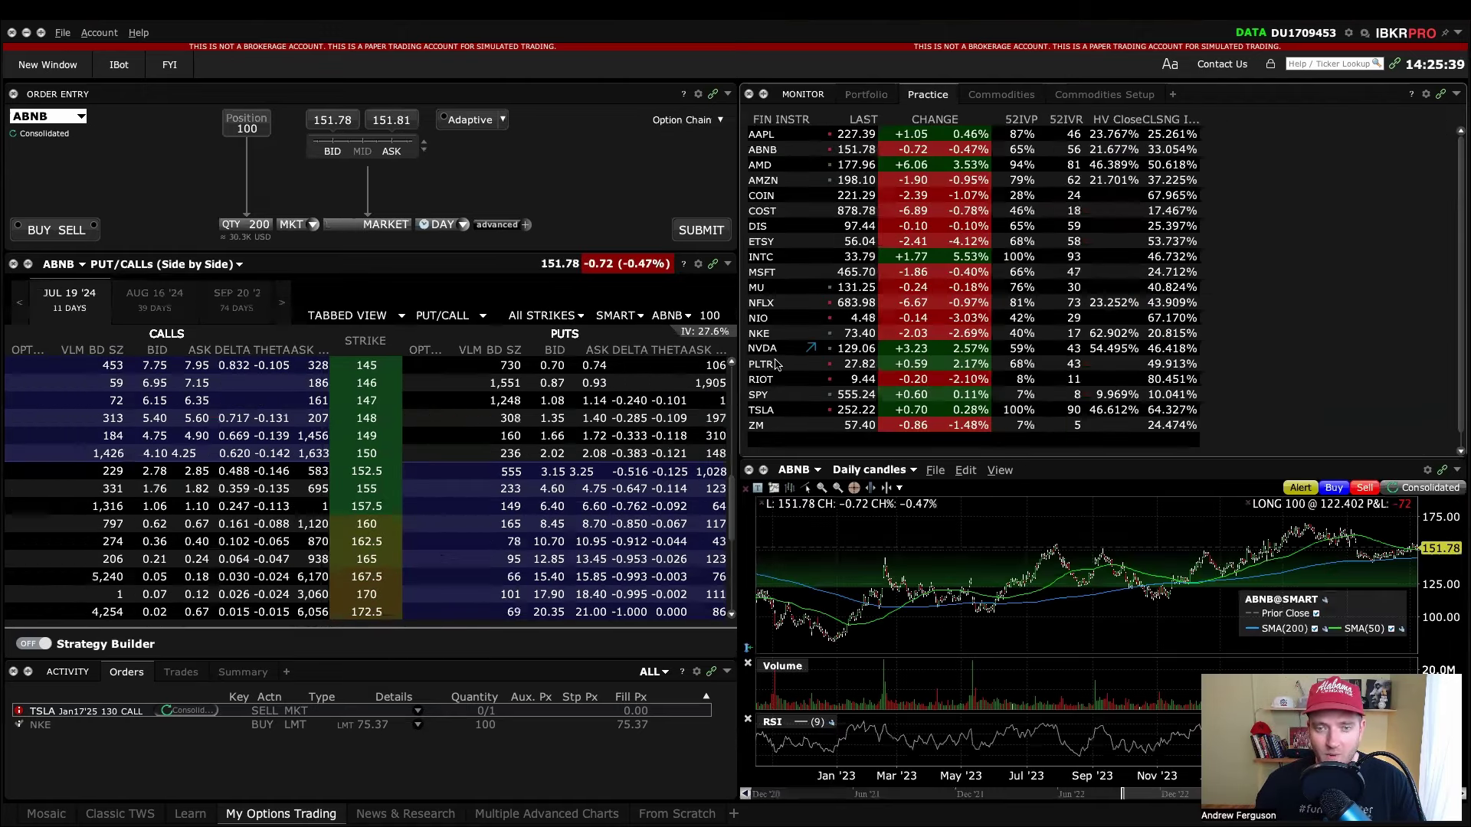
- From Portfolio, open an Order Ticket for the TSLA Jan17'25 130 CALL via its actions menu
{"action": "left_click", "coordinate": [866, 94]}
{"action": "left_click", "coordinate": [986, 276]}
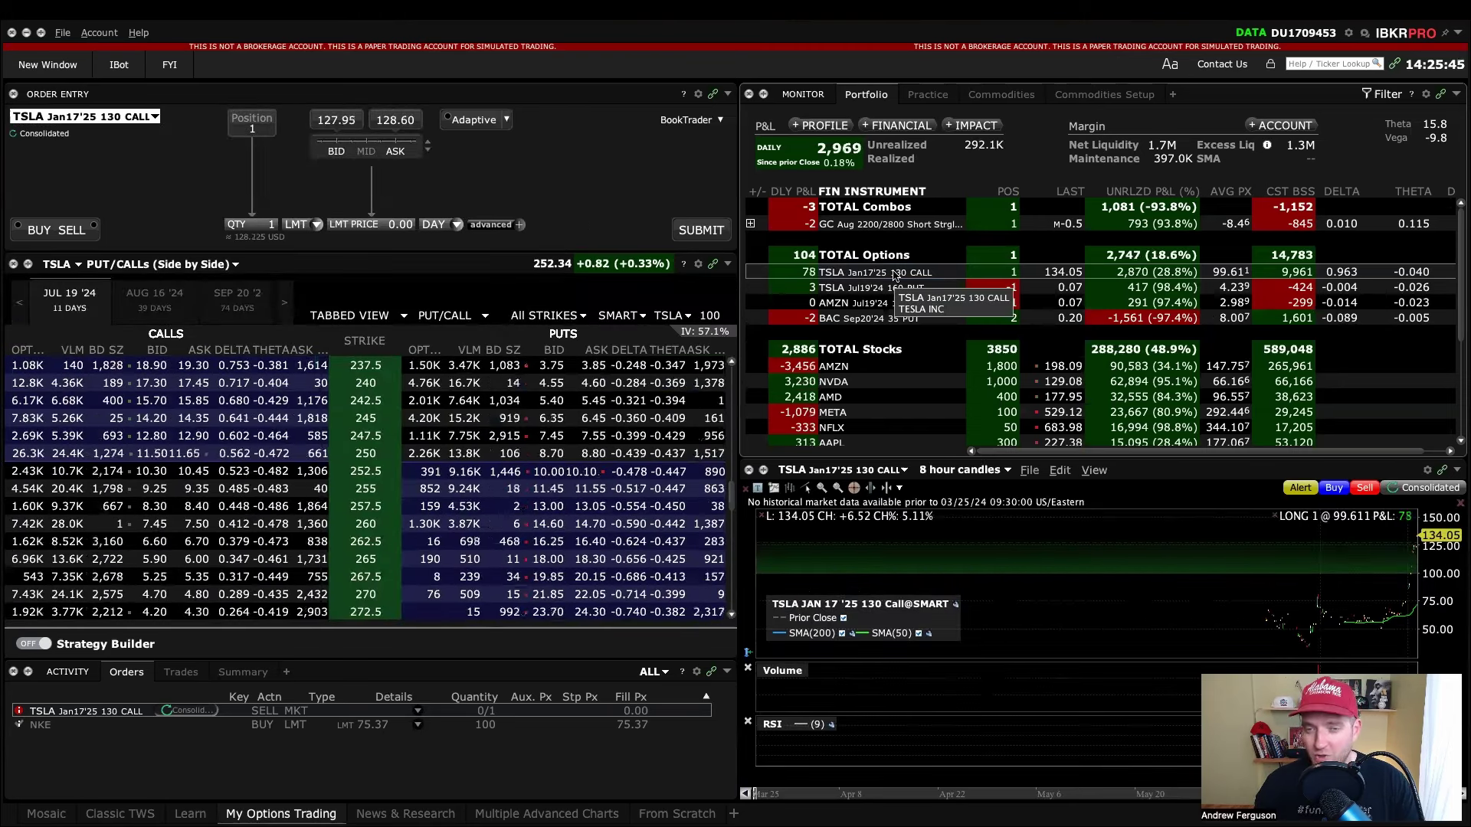
{"action": "right_click", "coordinate": [893, 275]}
{"action": "right_click", "coordinate": [900, 281]}
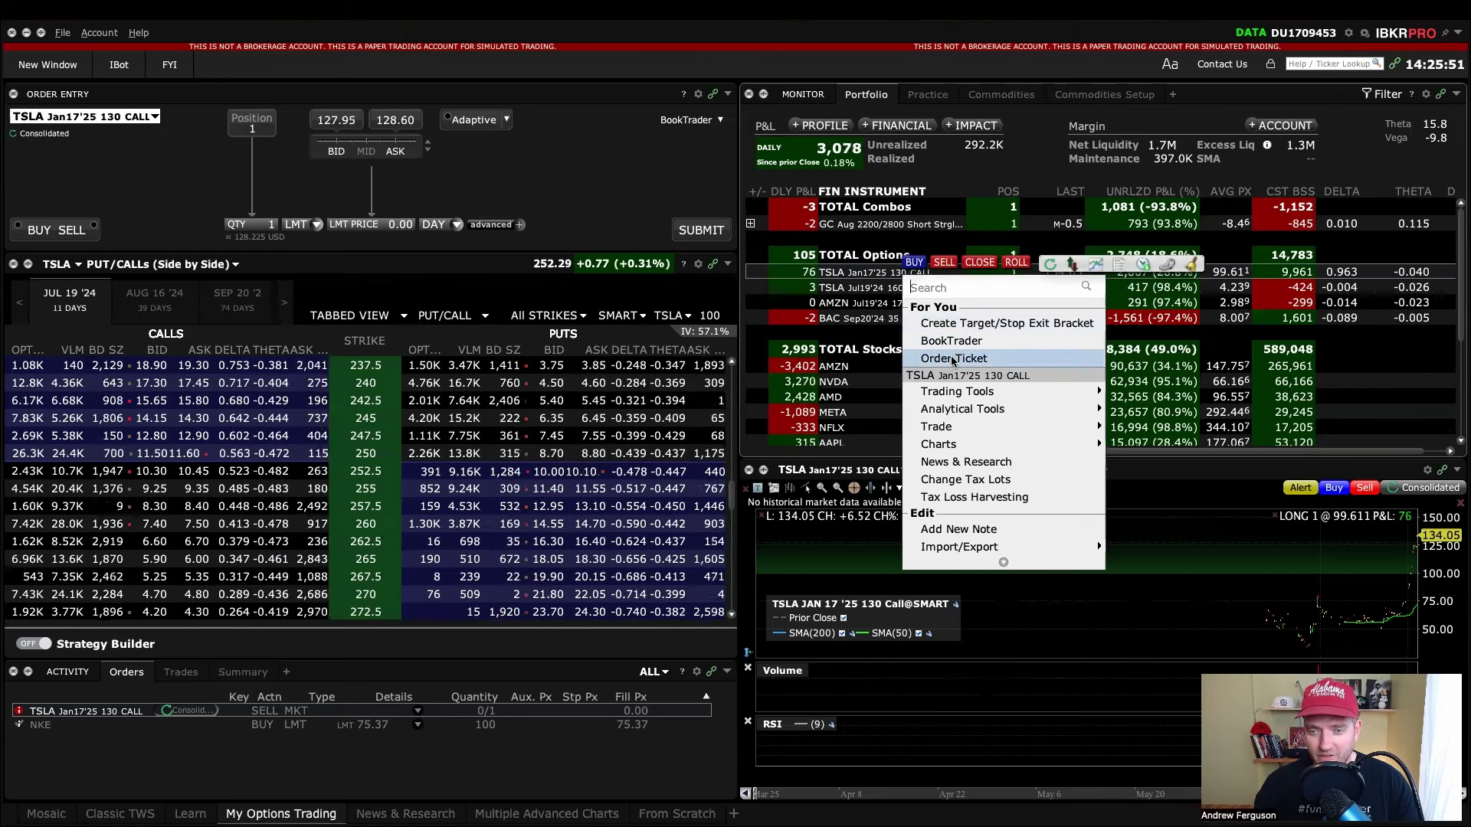
{"action": "mouse_move", "coordinate": [1044, 414]}
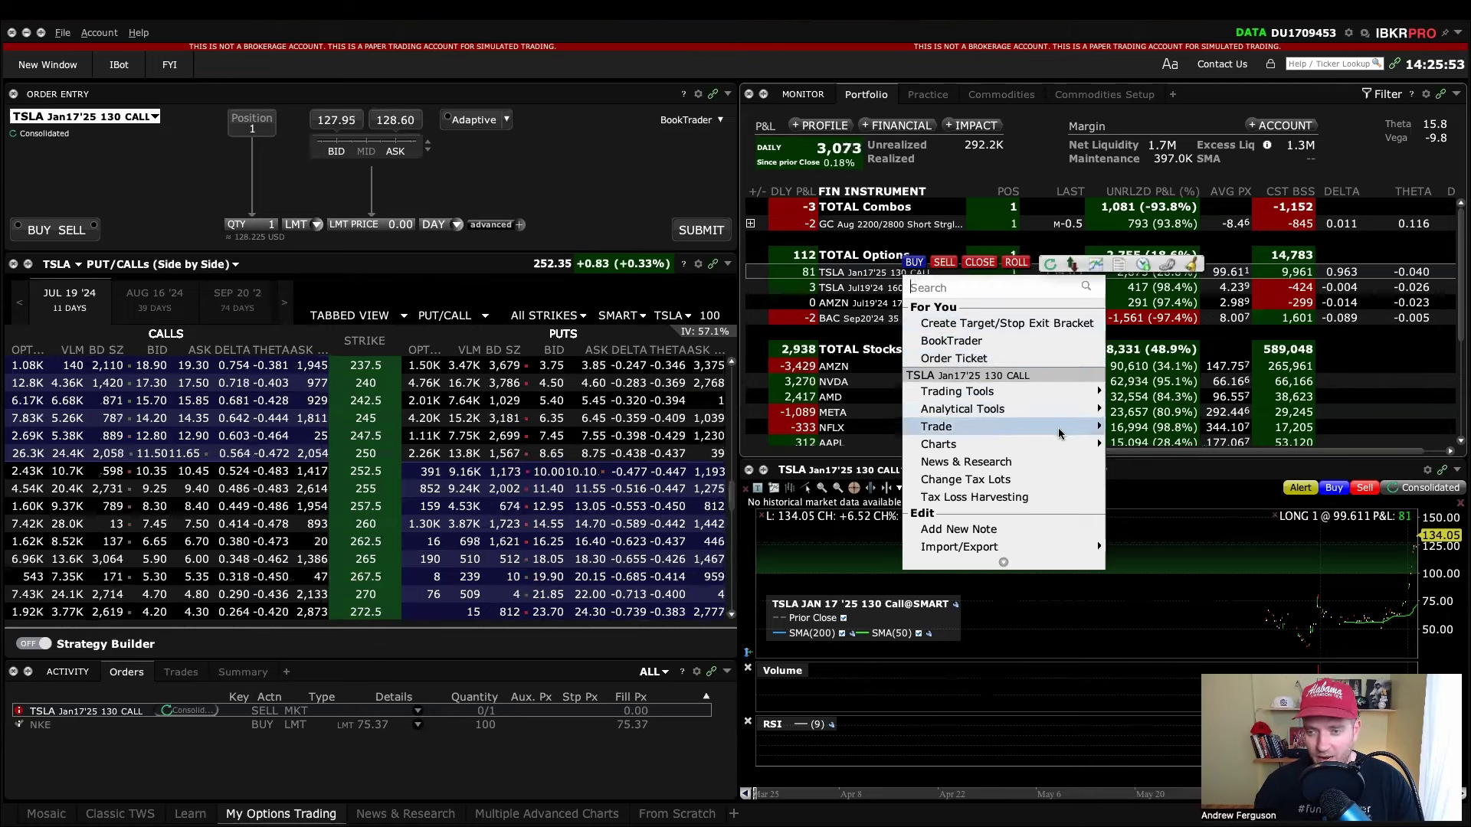
{"action": "left_click", "coordinate": [968, 290]}
{"action": "type", "text": "order ti"}
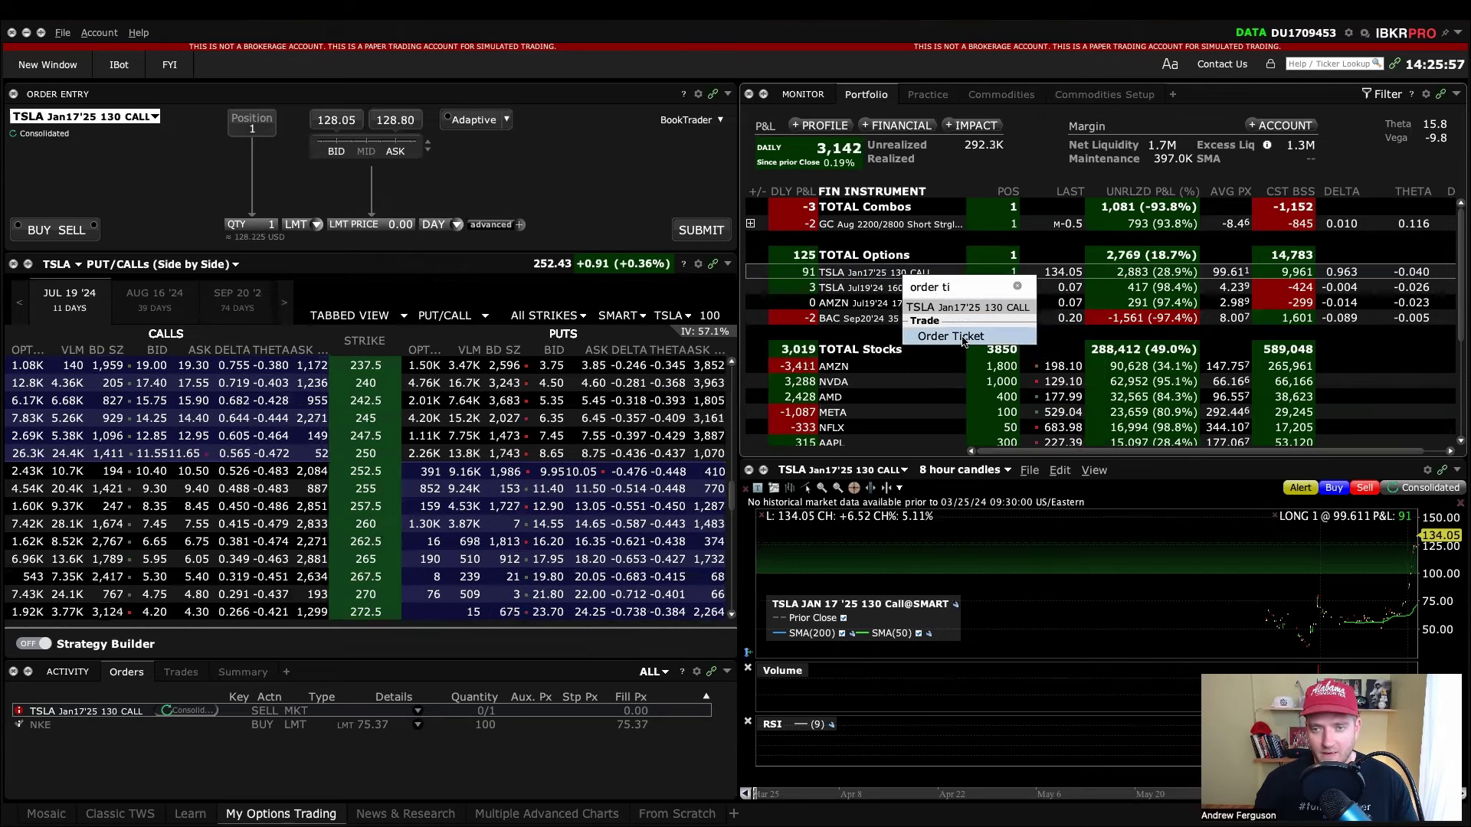
{"action": "left_click", "coordinate": [950, 335]}
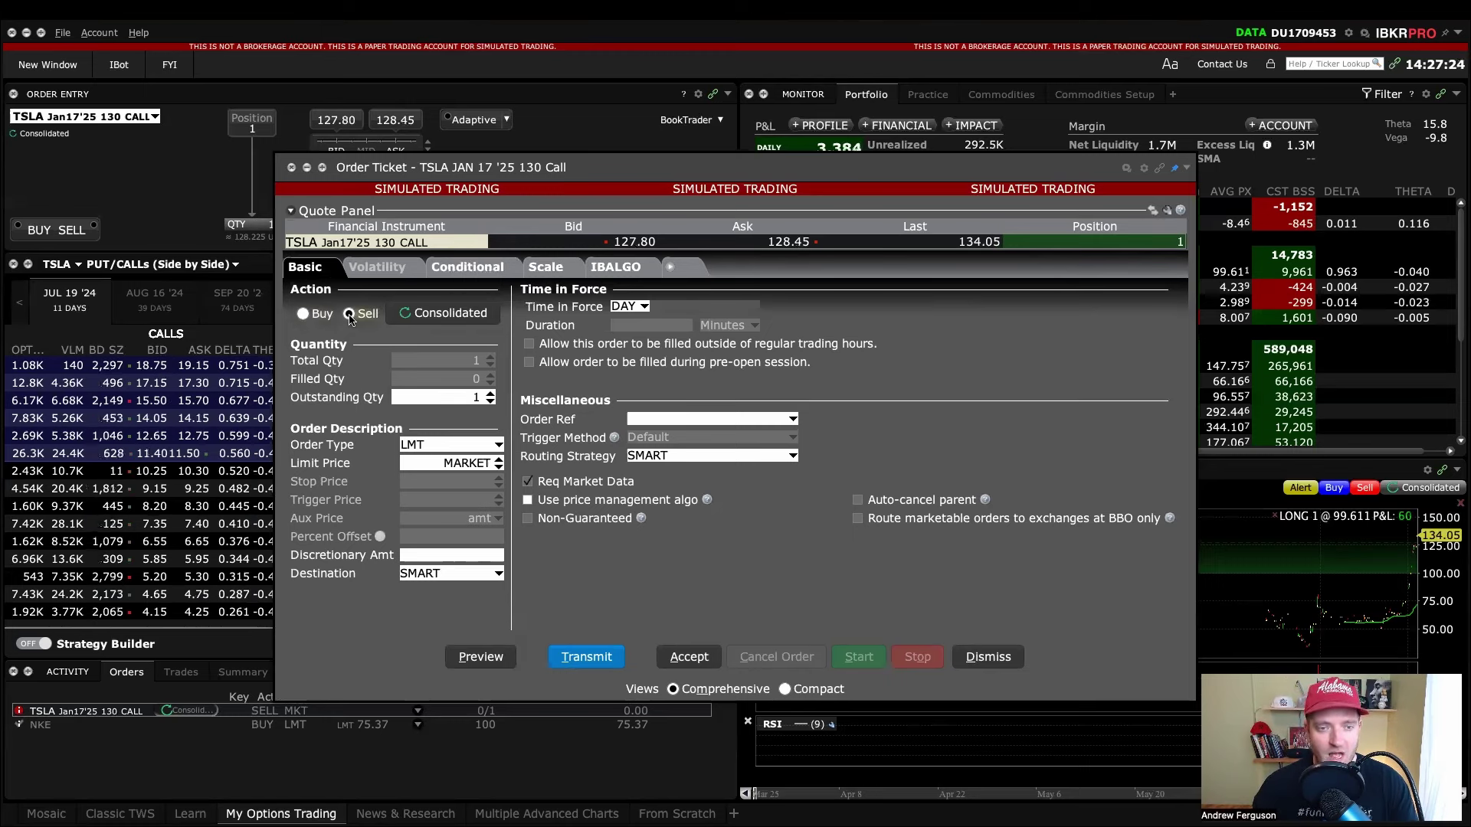
- Make the TSLA call order a GTC market (MKT) order instead of LMT
{"action": "left_click", "coordinate": [629, 307]}
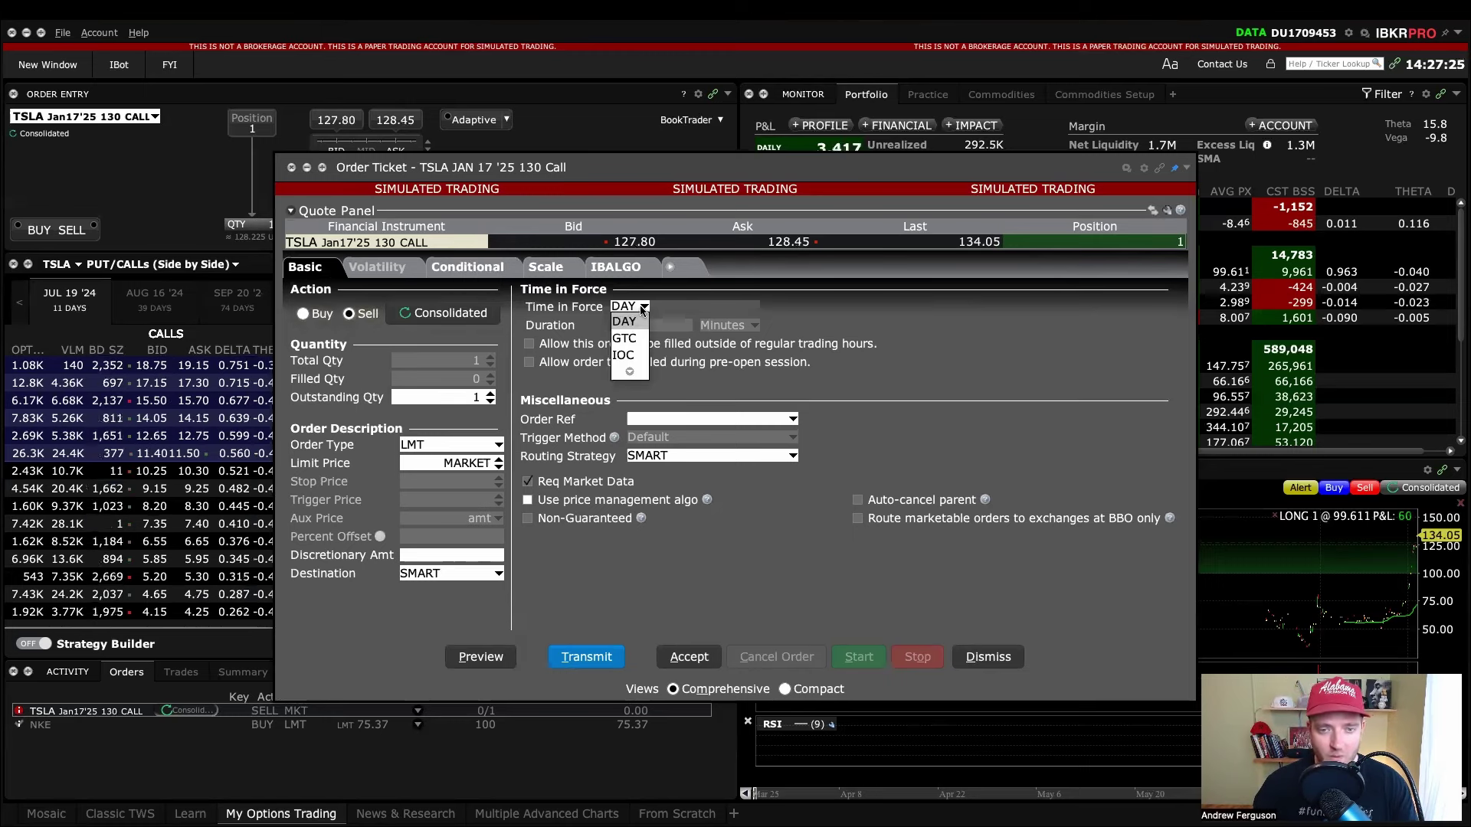
{"action": "left_click", "coordinate": [628, 342]}
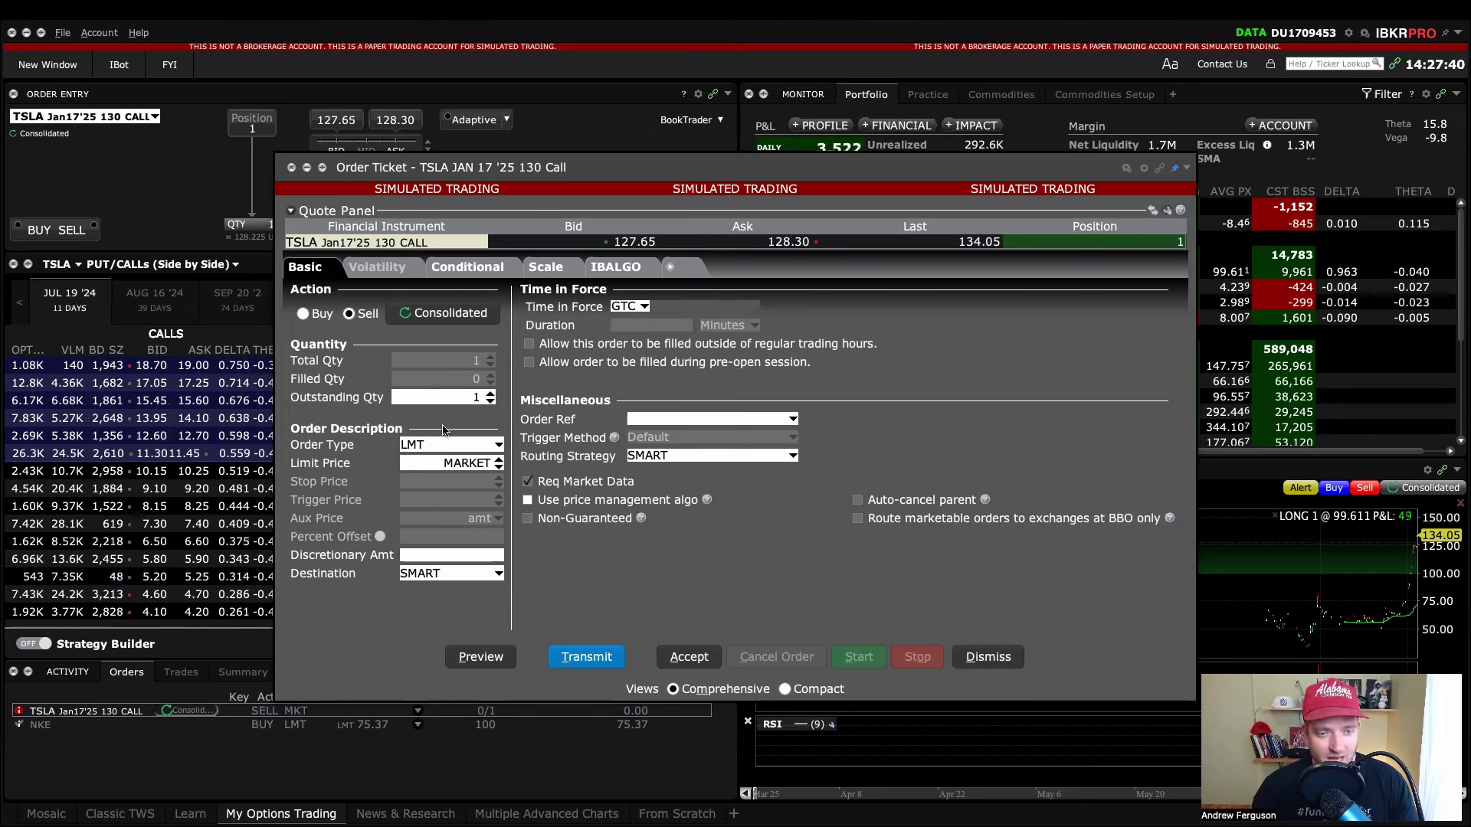
{"action": "left_click", "coordinate": [440, 446]}
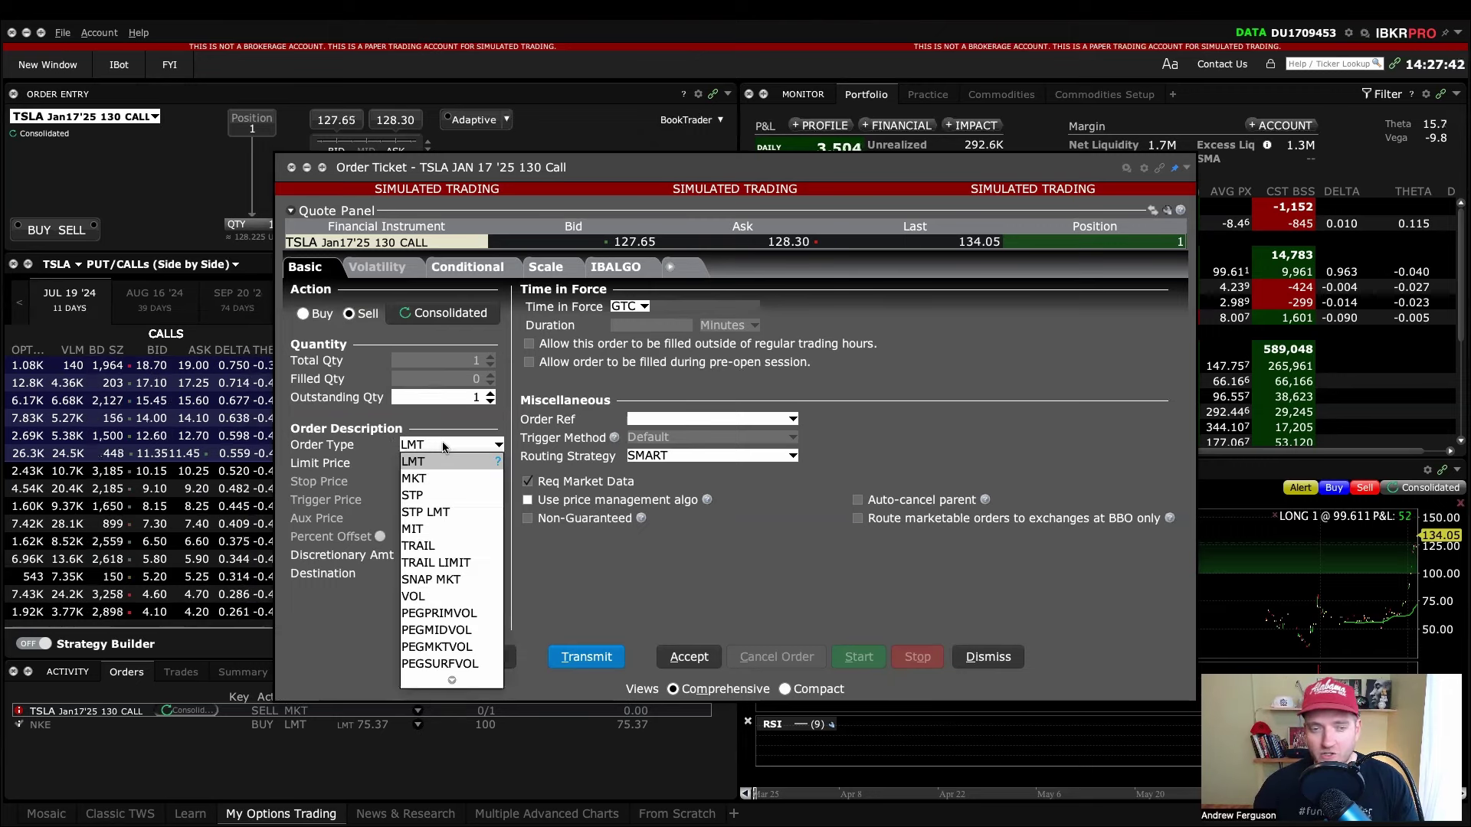
{"action": "left_click", "coordinate": [434, 470]}
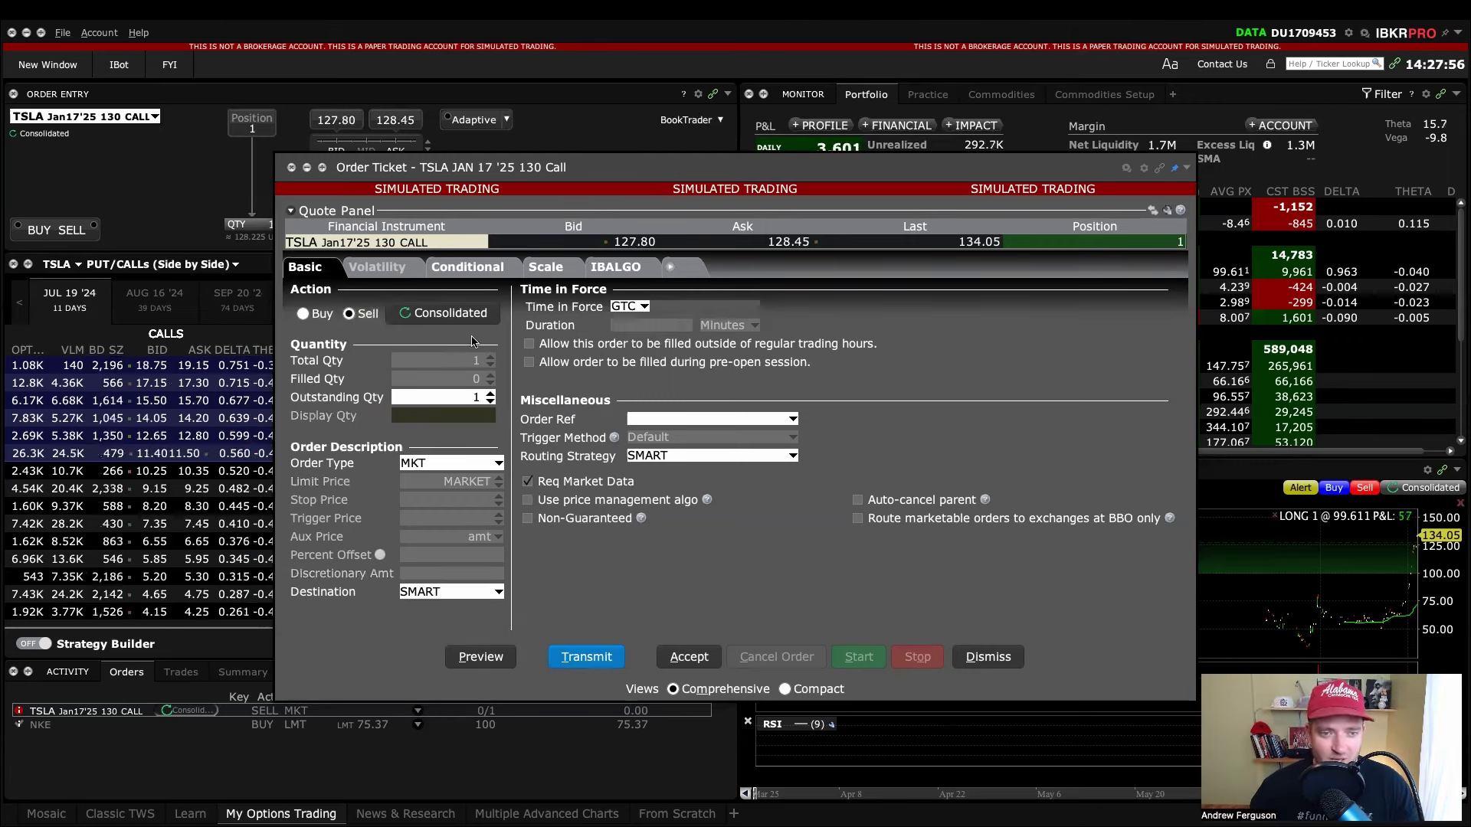
- Add a new price condition using TSLA stock on NASDAQ as the underlying
{"action": "left_click", "coordinate": [469, 268]}
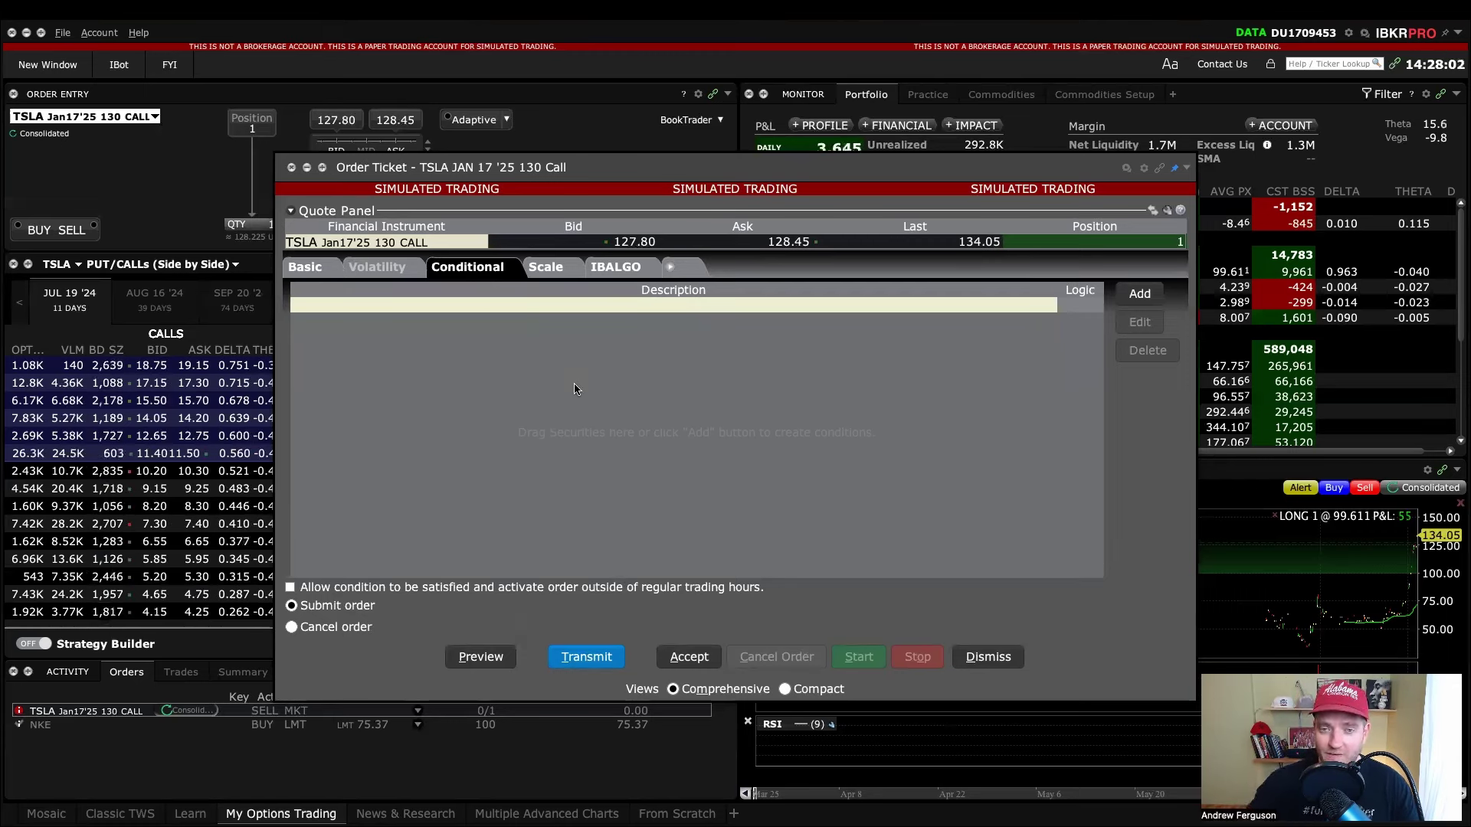
{"action": "left_click", "coordinate": [1133, 293]}
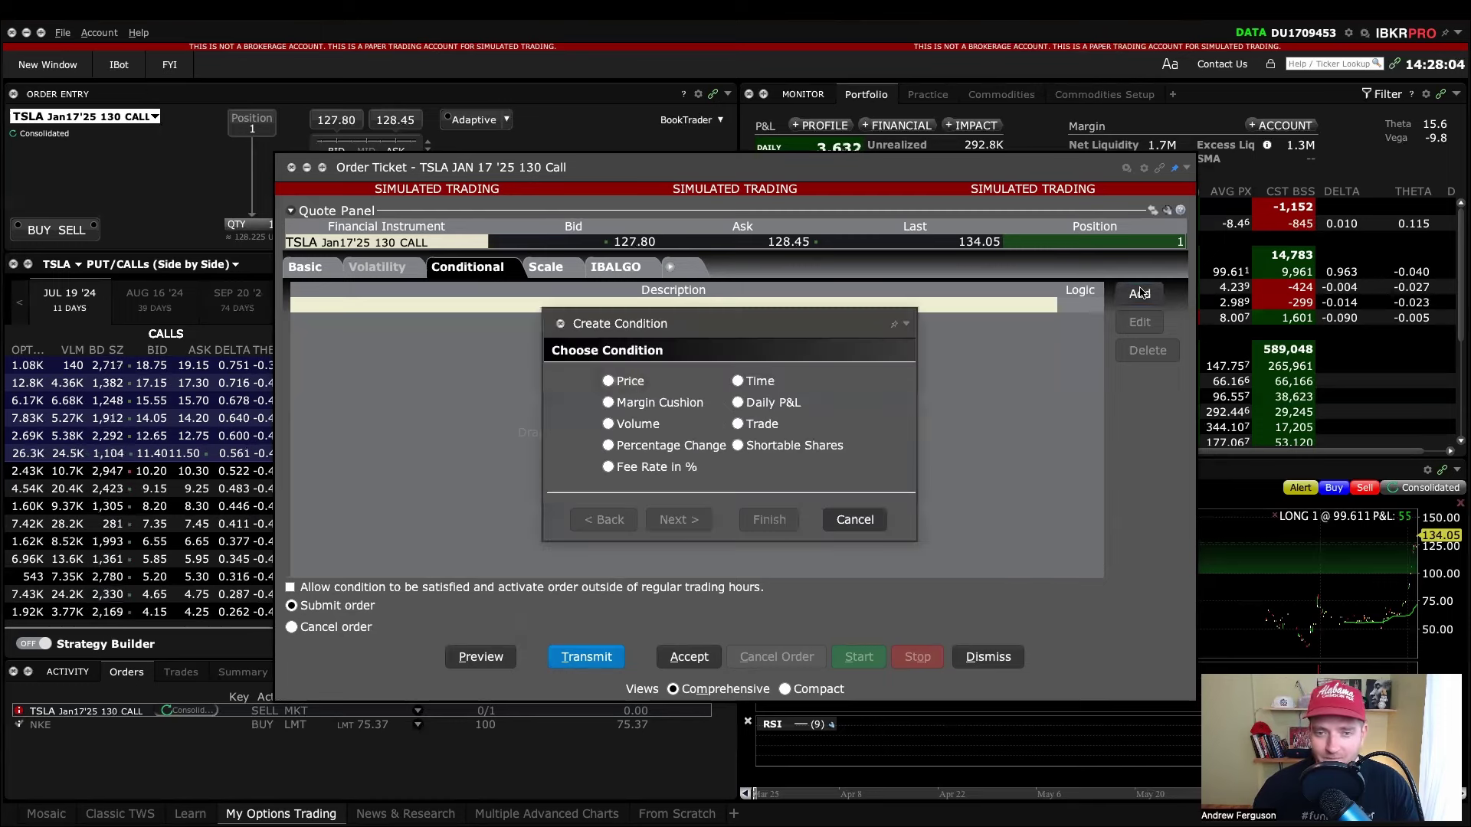
{"action": "left_click", "coordinate": [612, 383]}
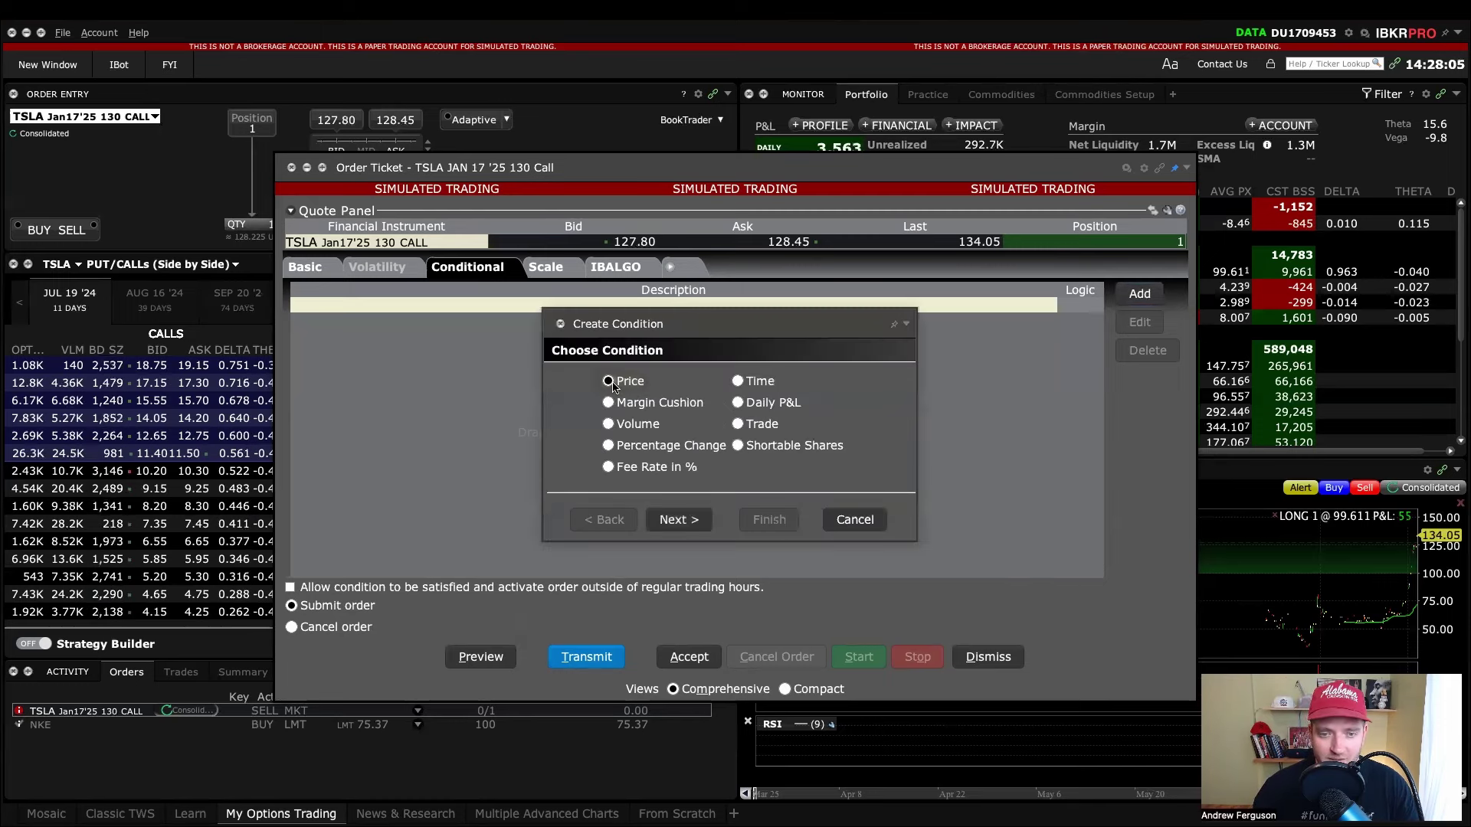
{"action": "left_click", "coordinate": [676, 517]}
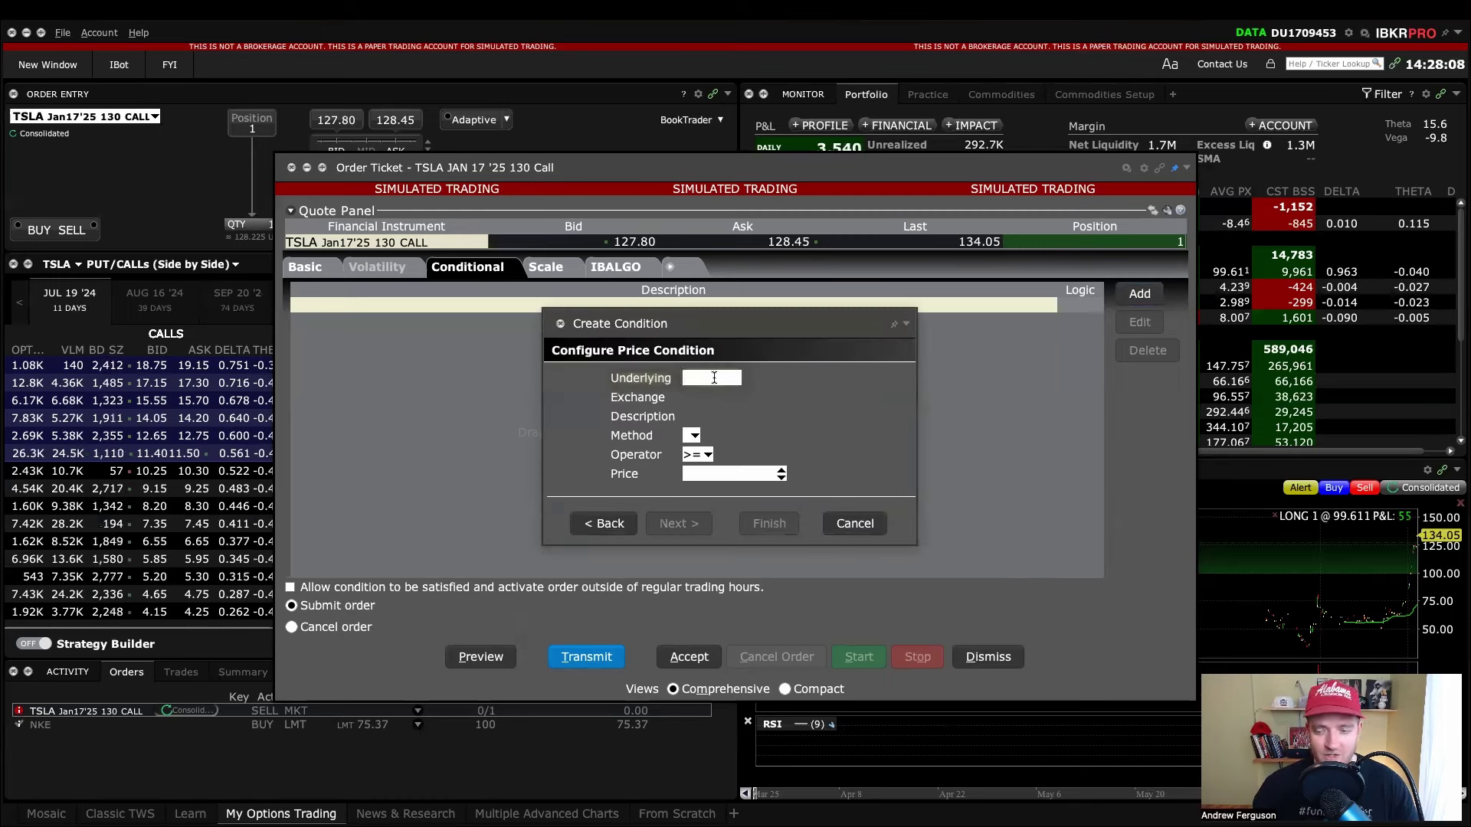
{"action": "type", "text": "TS"}
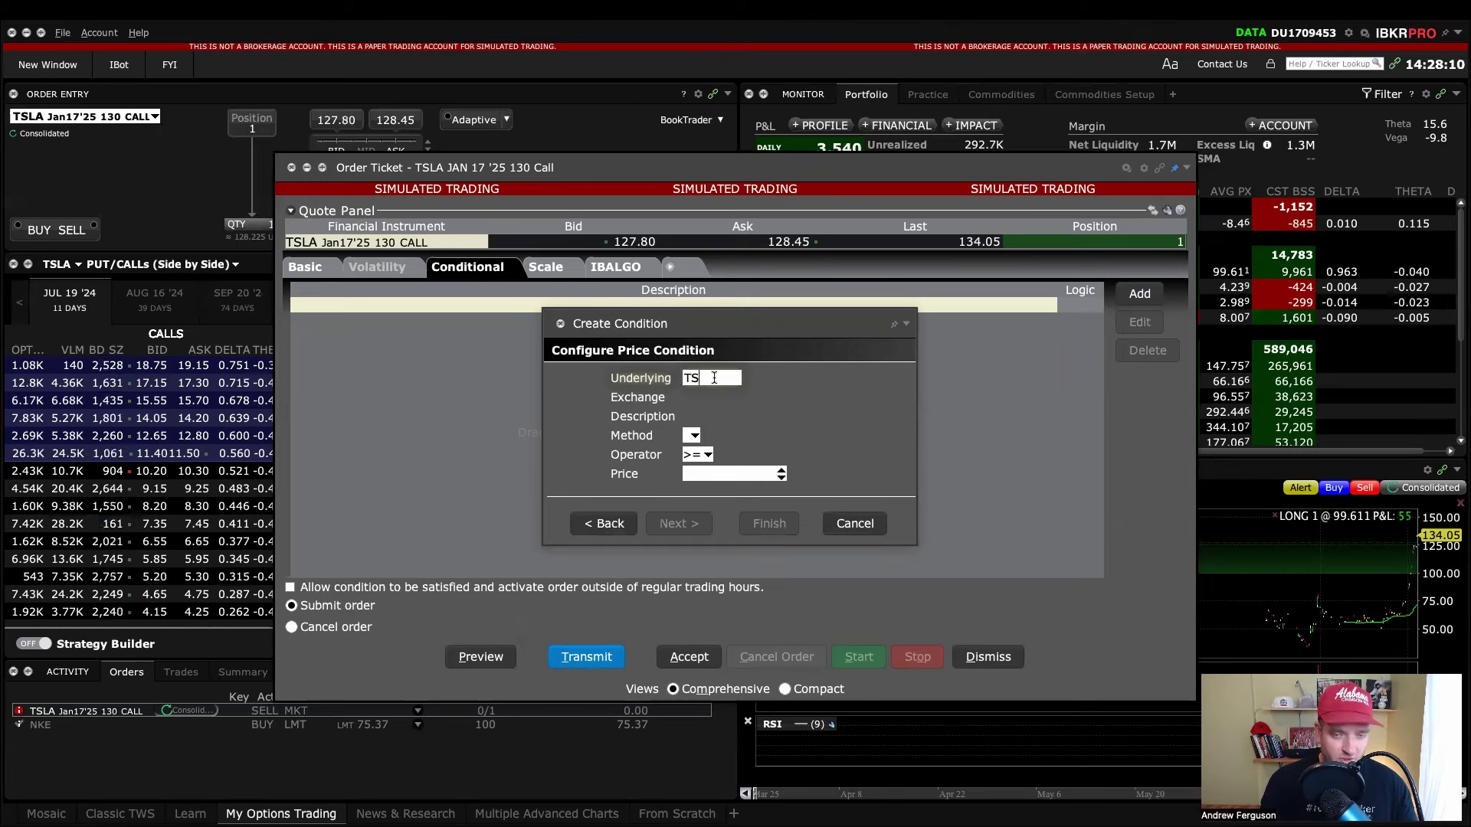
{"action": "type", "text": "LA"}
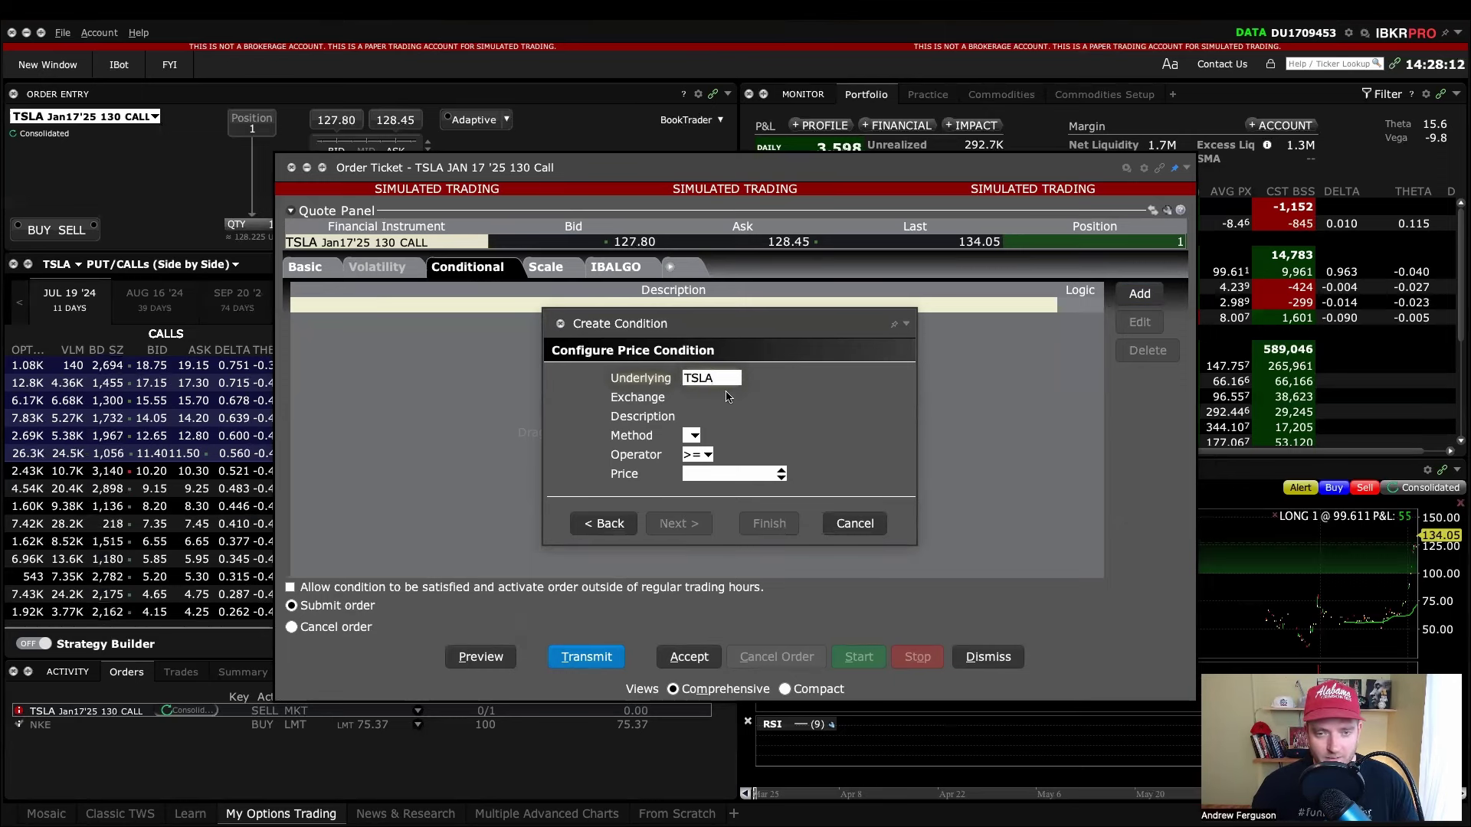
{"action": "key", "text": "Return"}
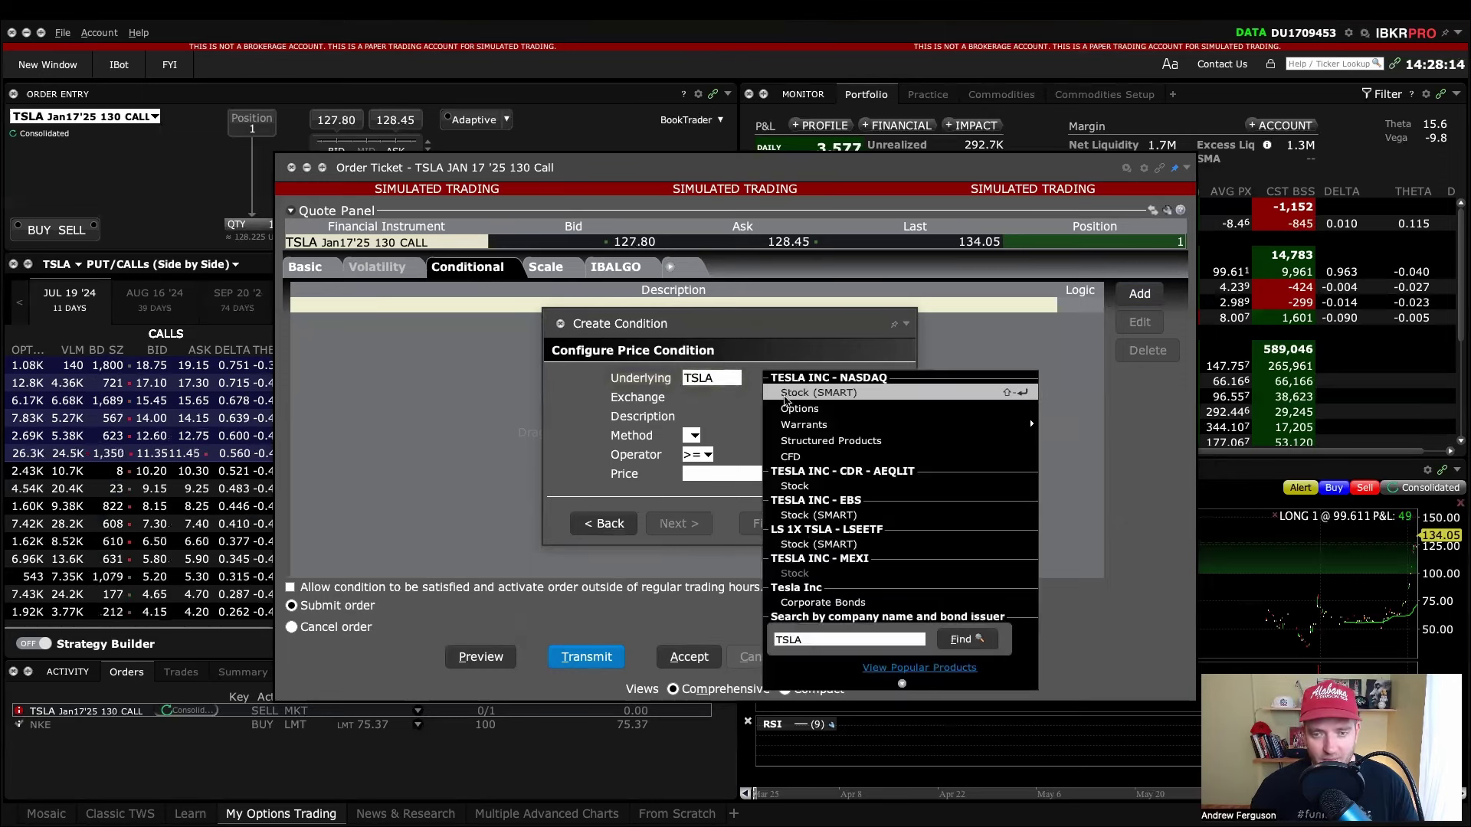
{"action": "left_click", "coordinate": [786, 393]}
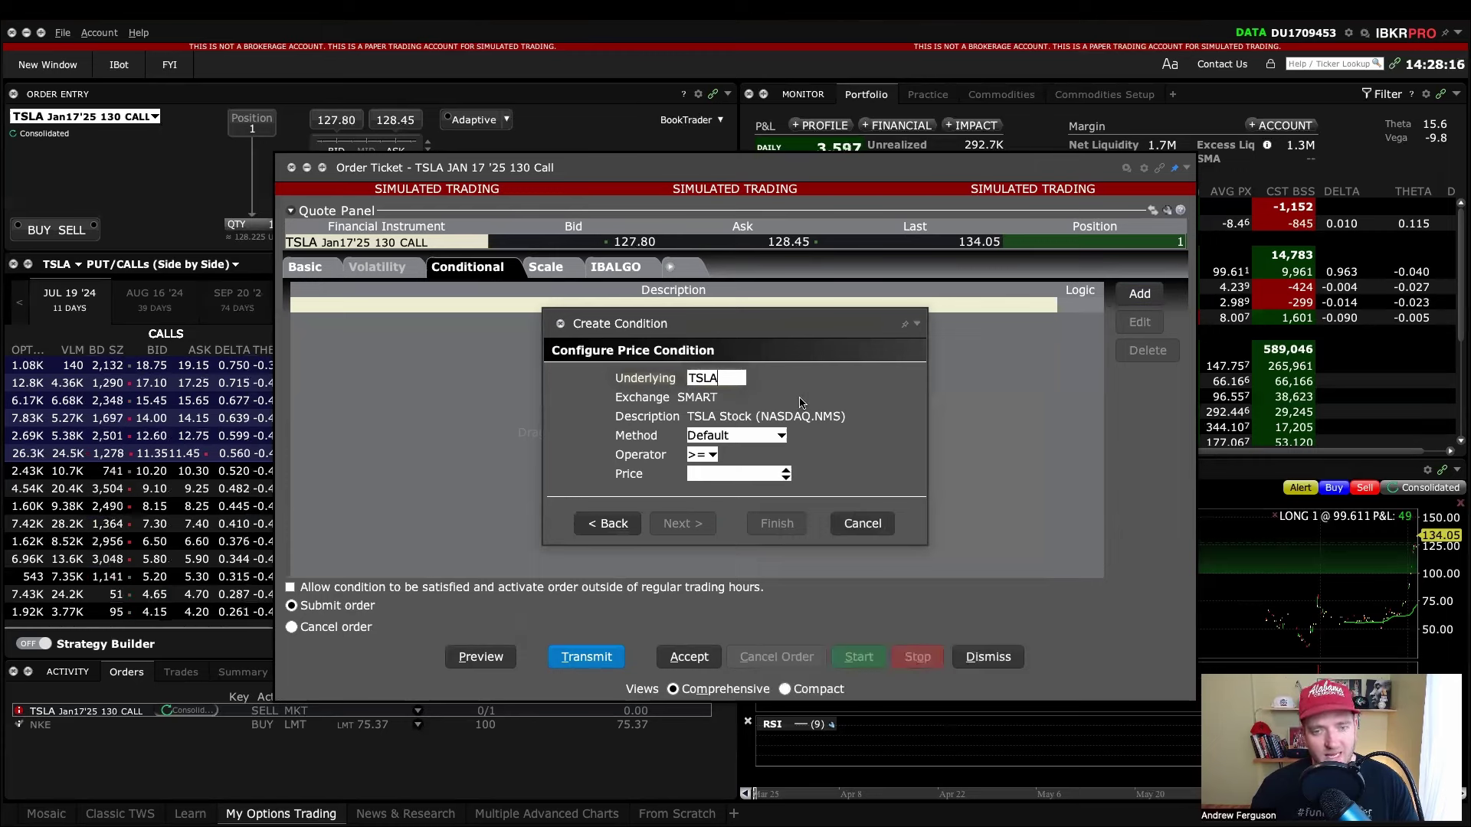
- Set the condition to trigger when TSLA's Last price is <= 240.00
{"action": "left_click", "coordinate": [766, 435]}
{"action": "left_click", "coordinate": [743, 460]}
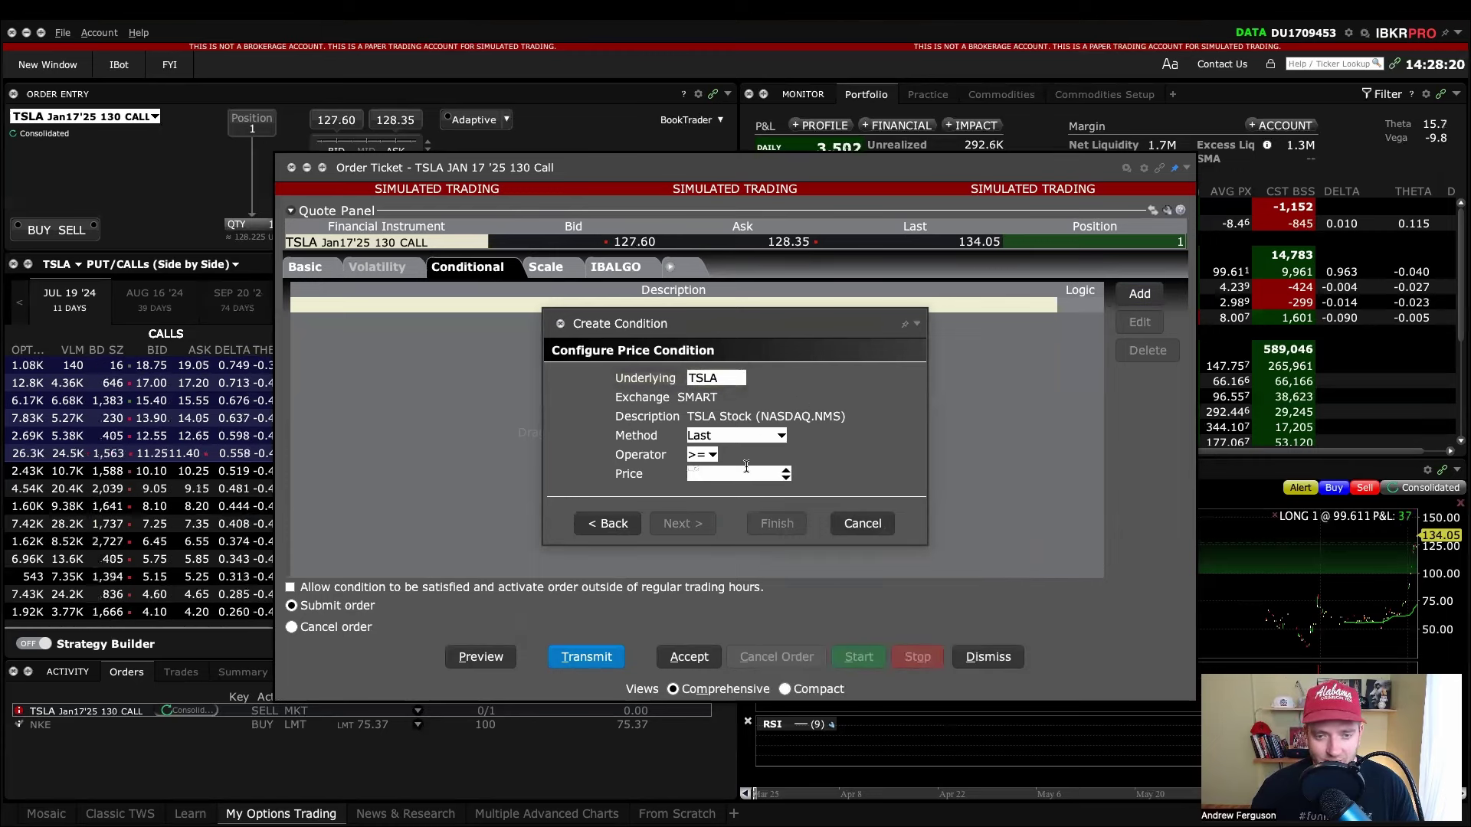
{"action": "left_click", "coordinate": [697, 455]}
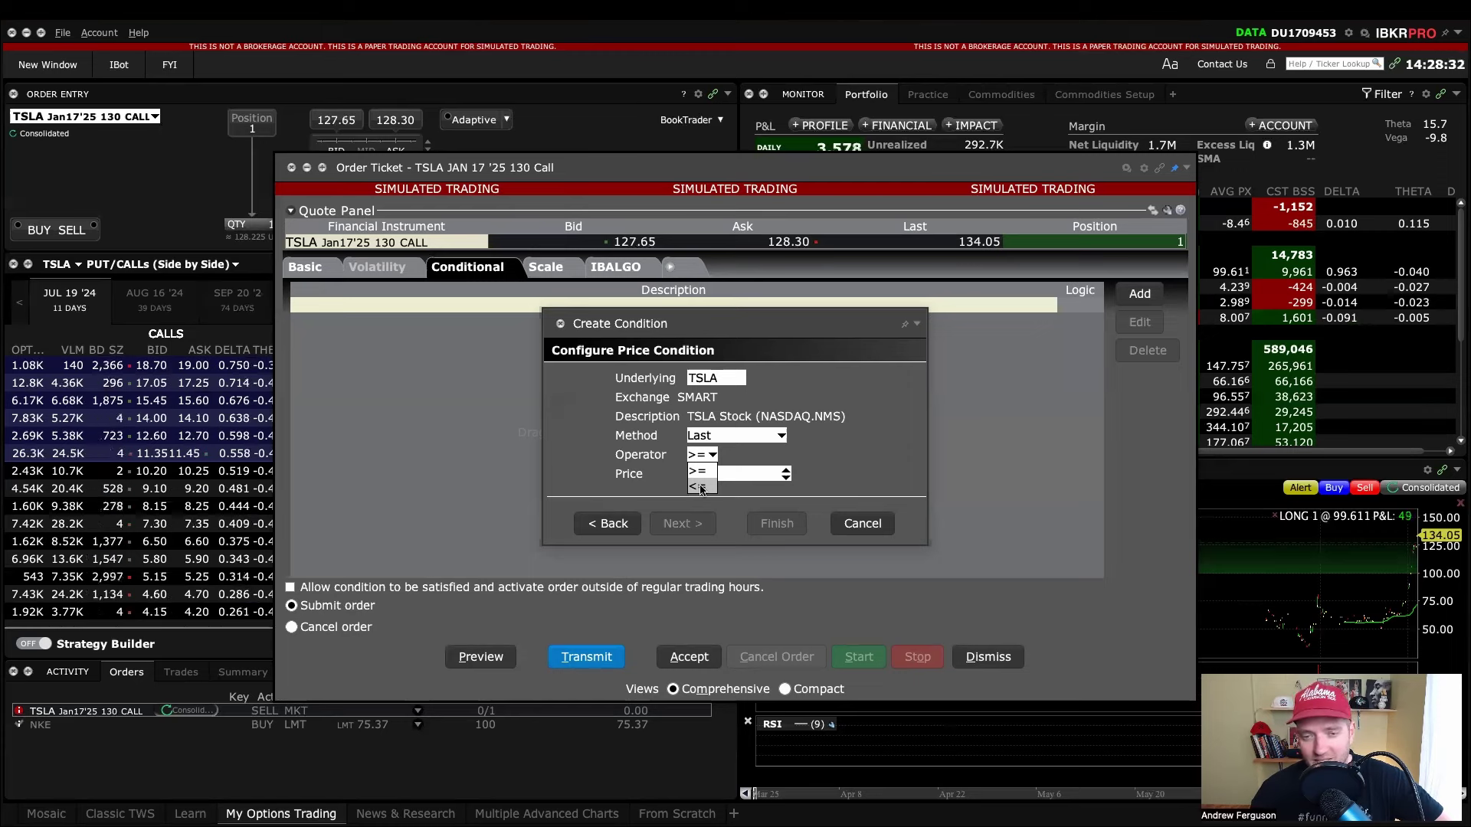
{"action": "left_click", "coordinate": [700, 488]}
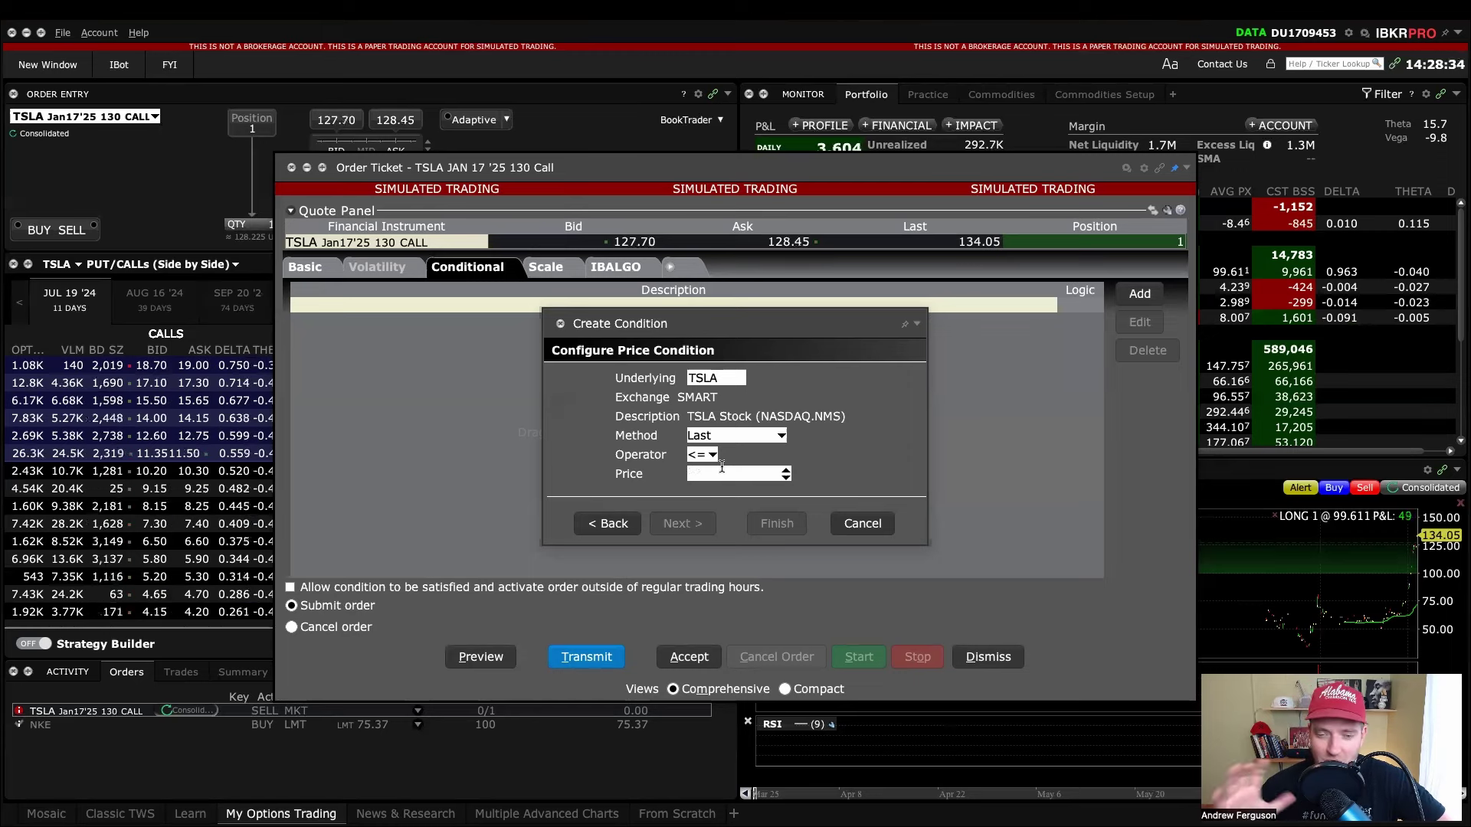
{"action": "left_click", "coordinate": [720, 472]}
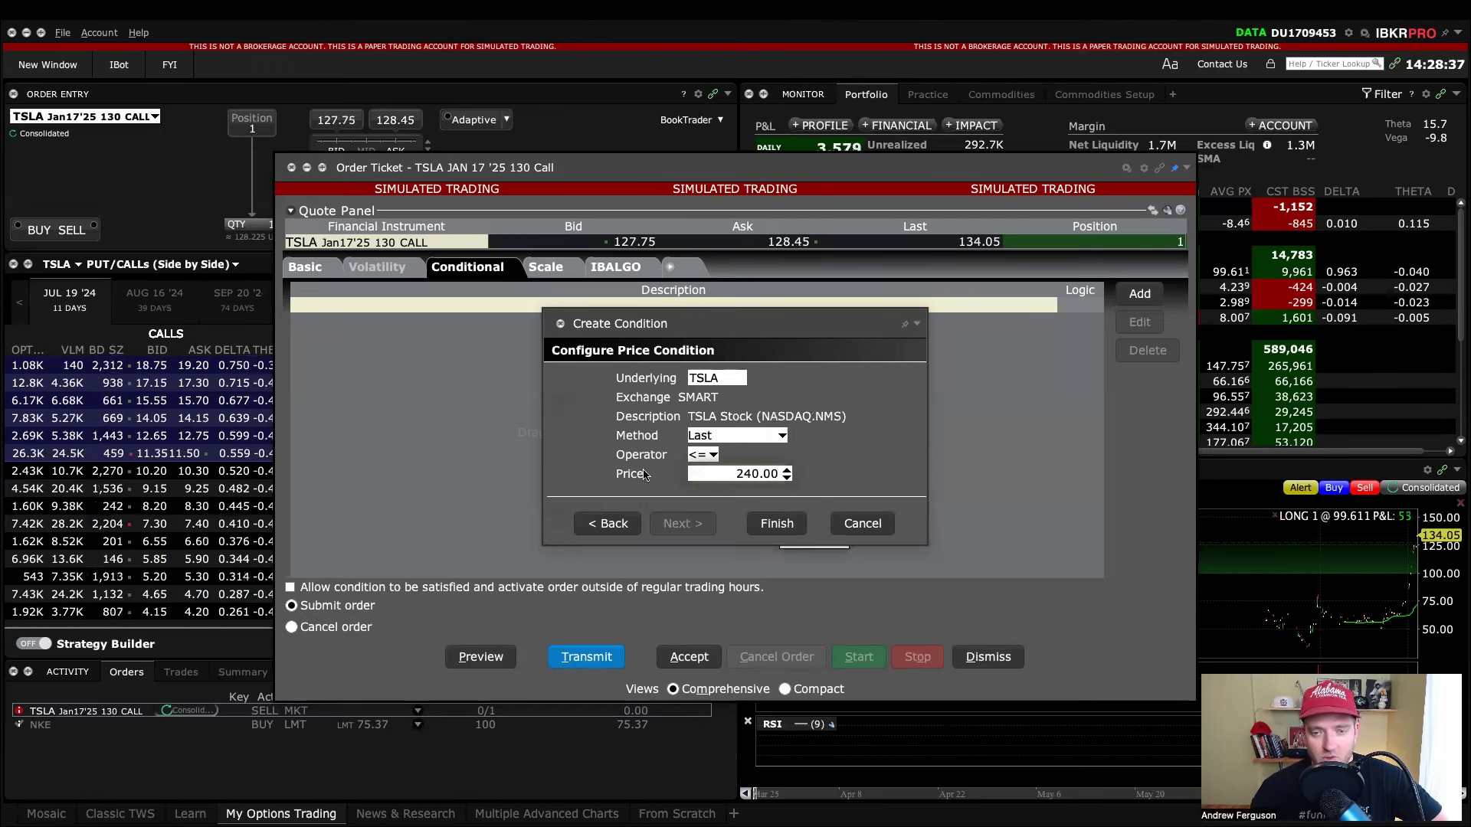
{"action": "left_click", "coordinate": [812, 474]}
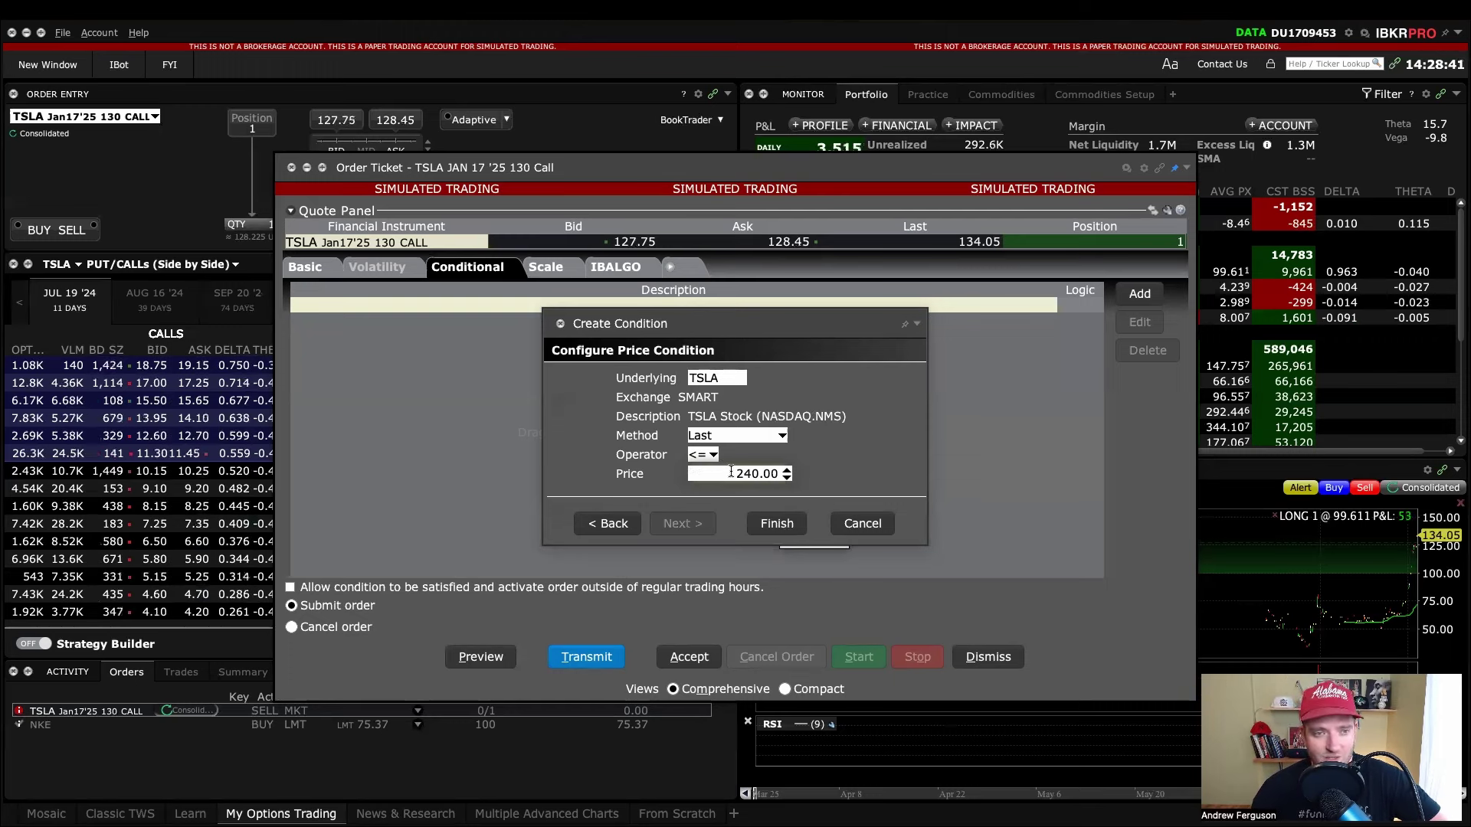
- Finish the TSLA condition, allow it outside regular trading hours, and transmit the sell order
{"action": "left_click", "coordinate": [774, 525]}
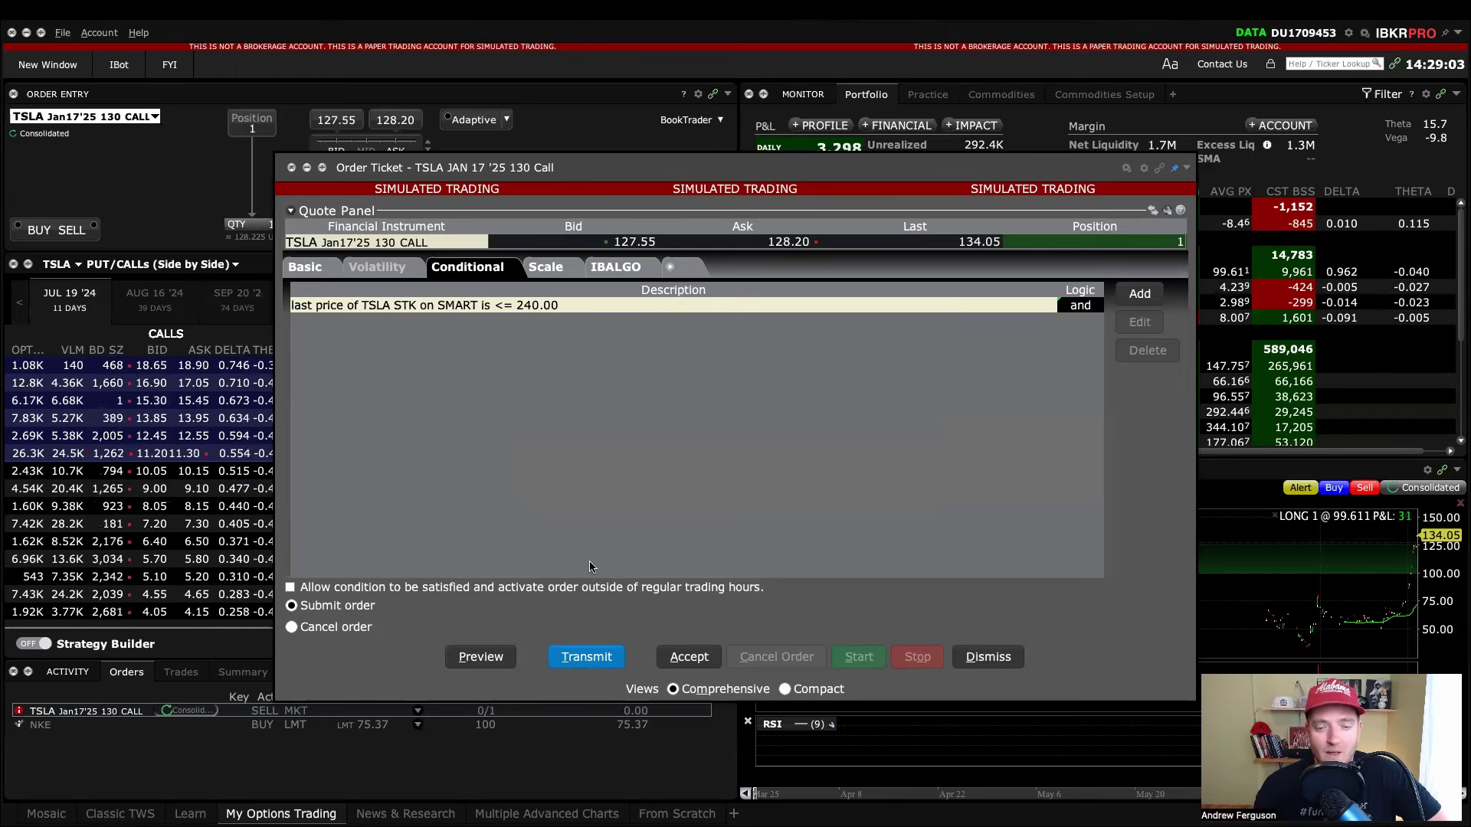
{"action": "left_click", "coordinate": [288, 587]}
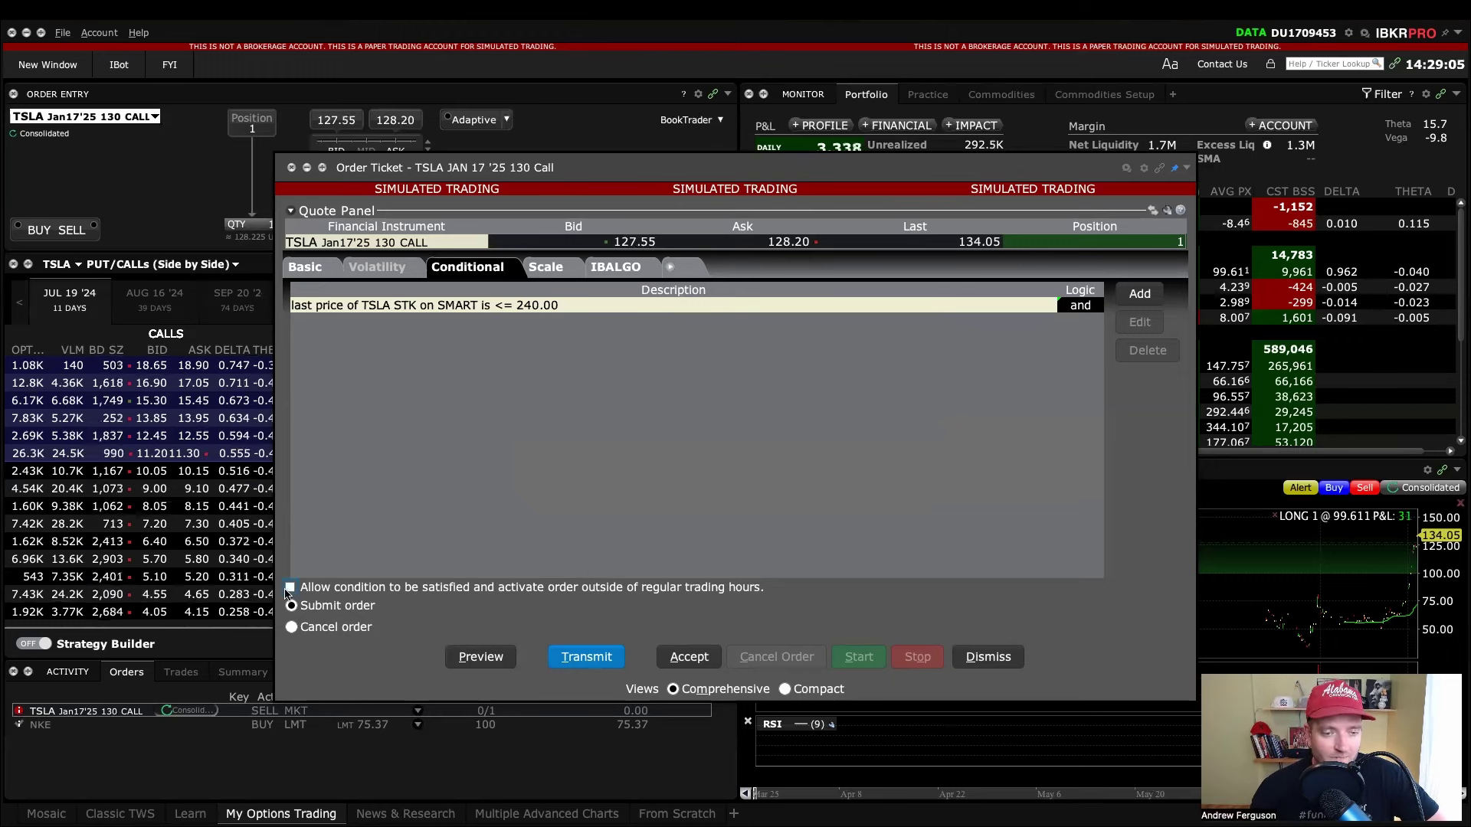
{"action": "left_click", "coordinate": [589, 657]}
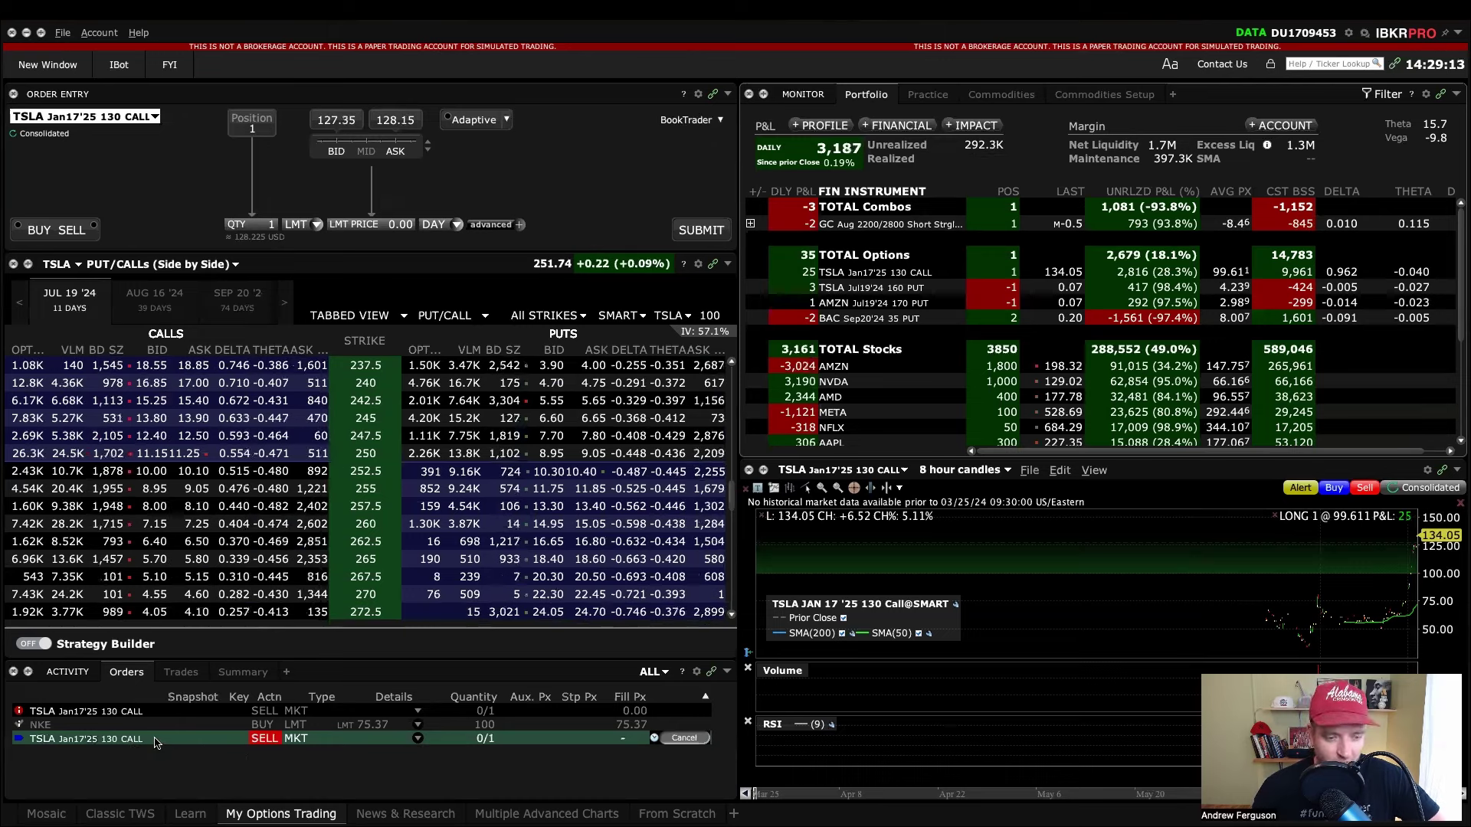
{"action": "double_click", "coordinate": [156, 742]}
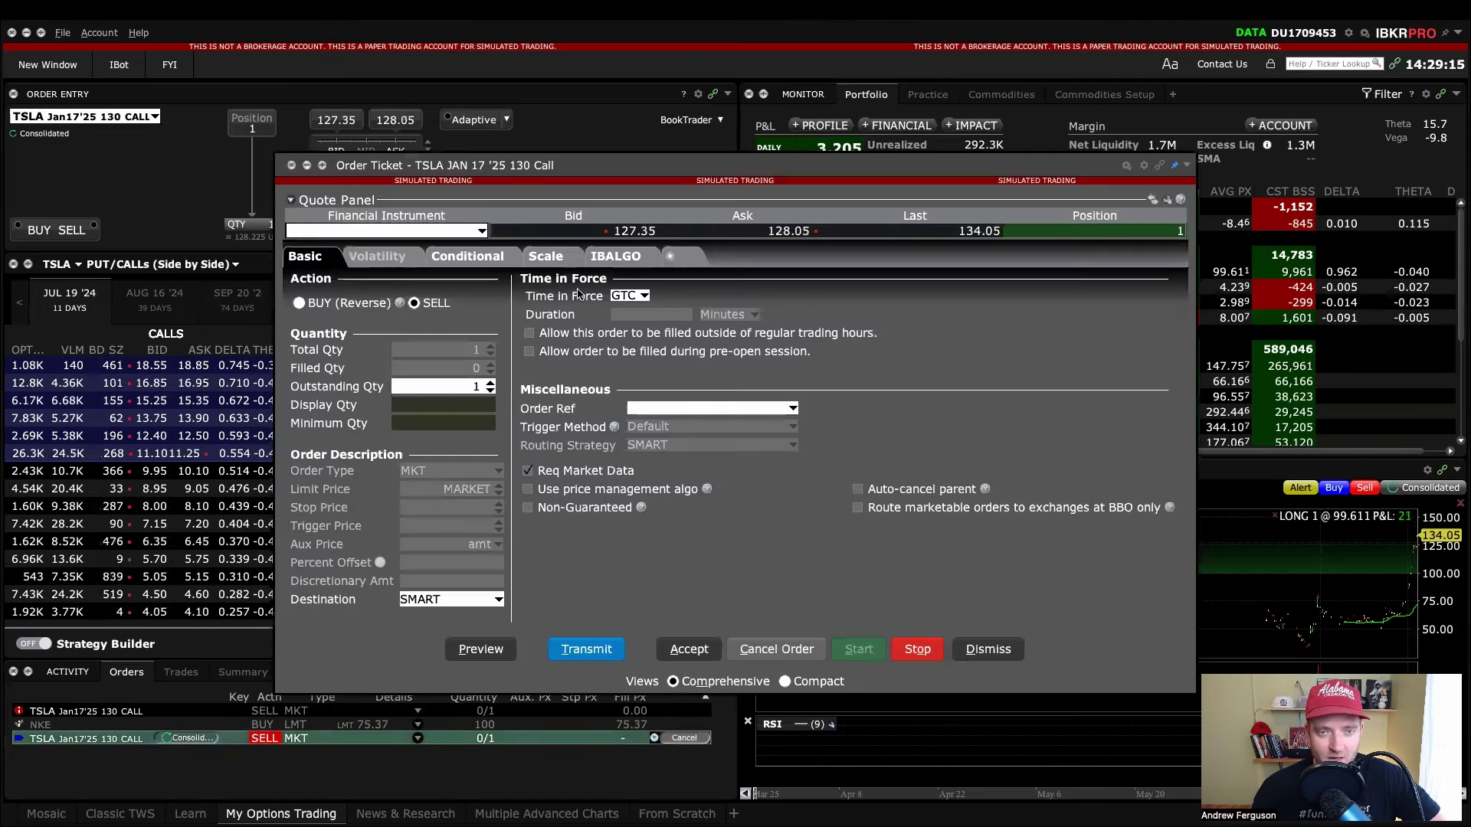
{"action": "left_click", "coordinate": [467, 257]}
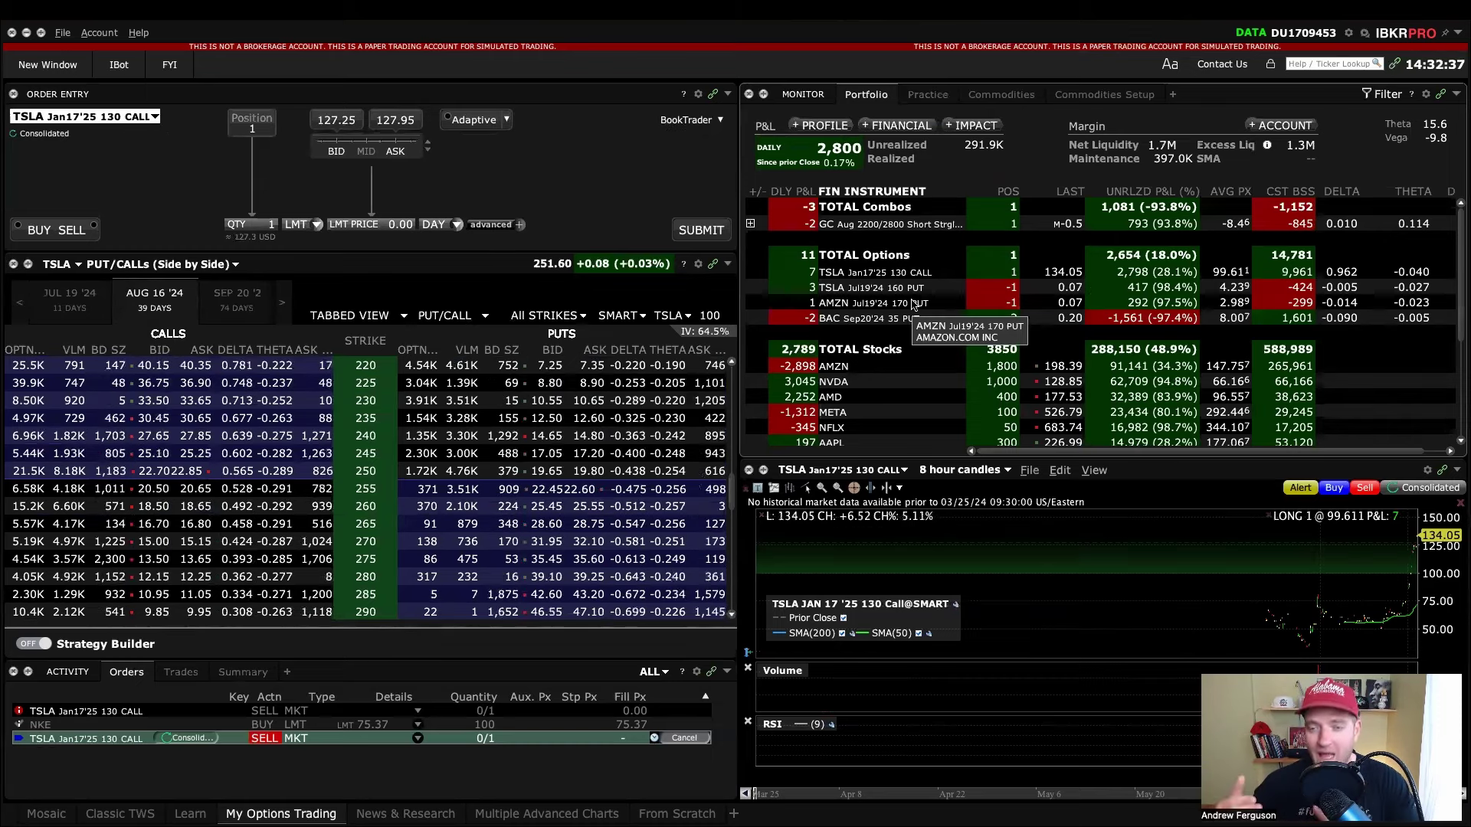
- Load AMD from the Practice watchlist and show its AUG 16 '24 option chain
{"action": "left_click", "coordinate": [929, 95]}
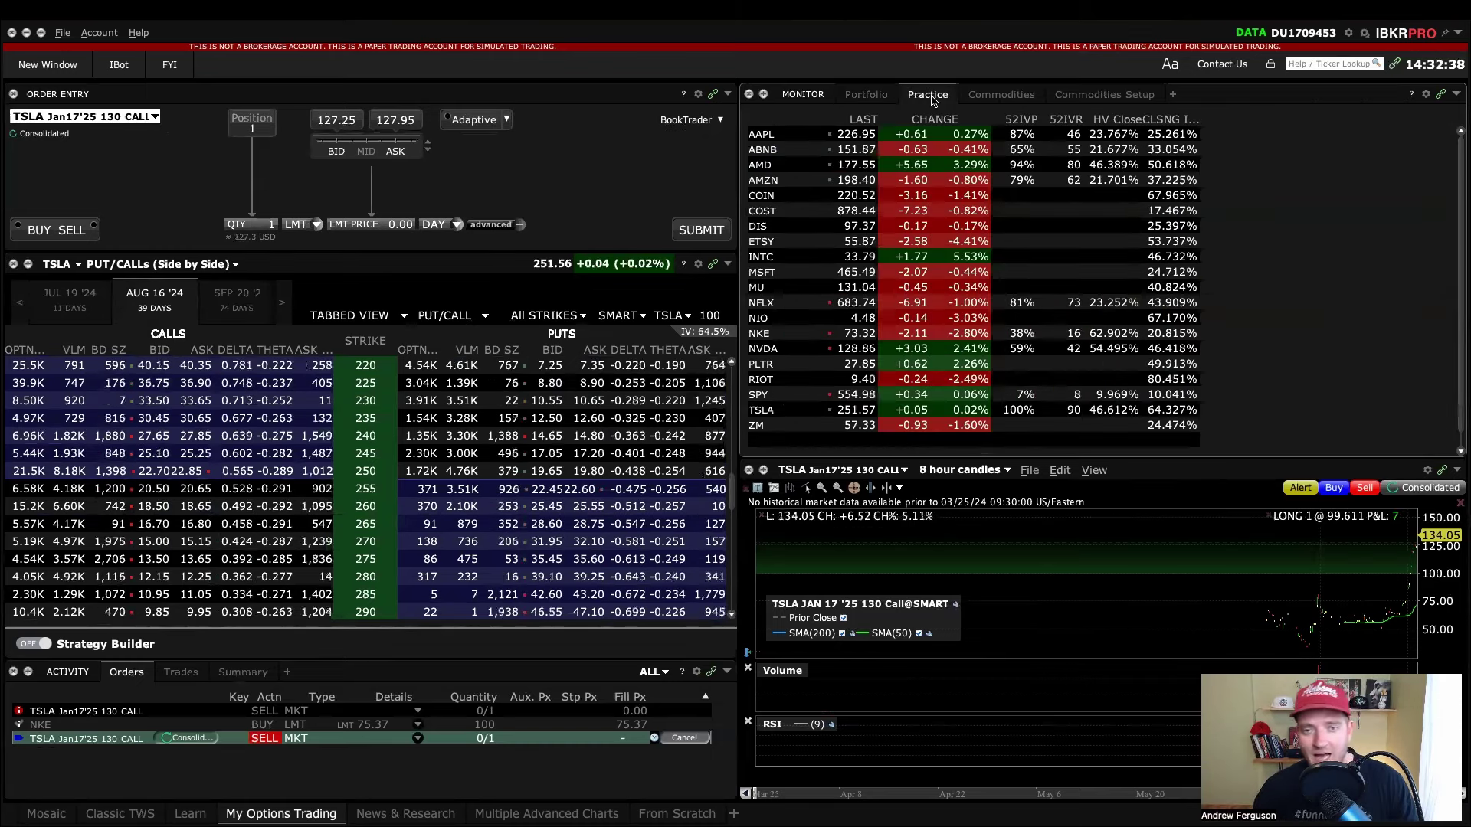
{"action": "left_click", "coordinate": [776, 170]}
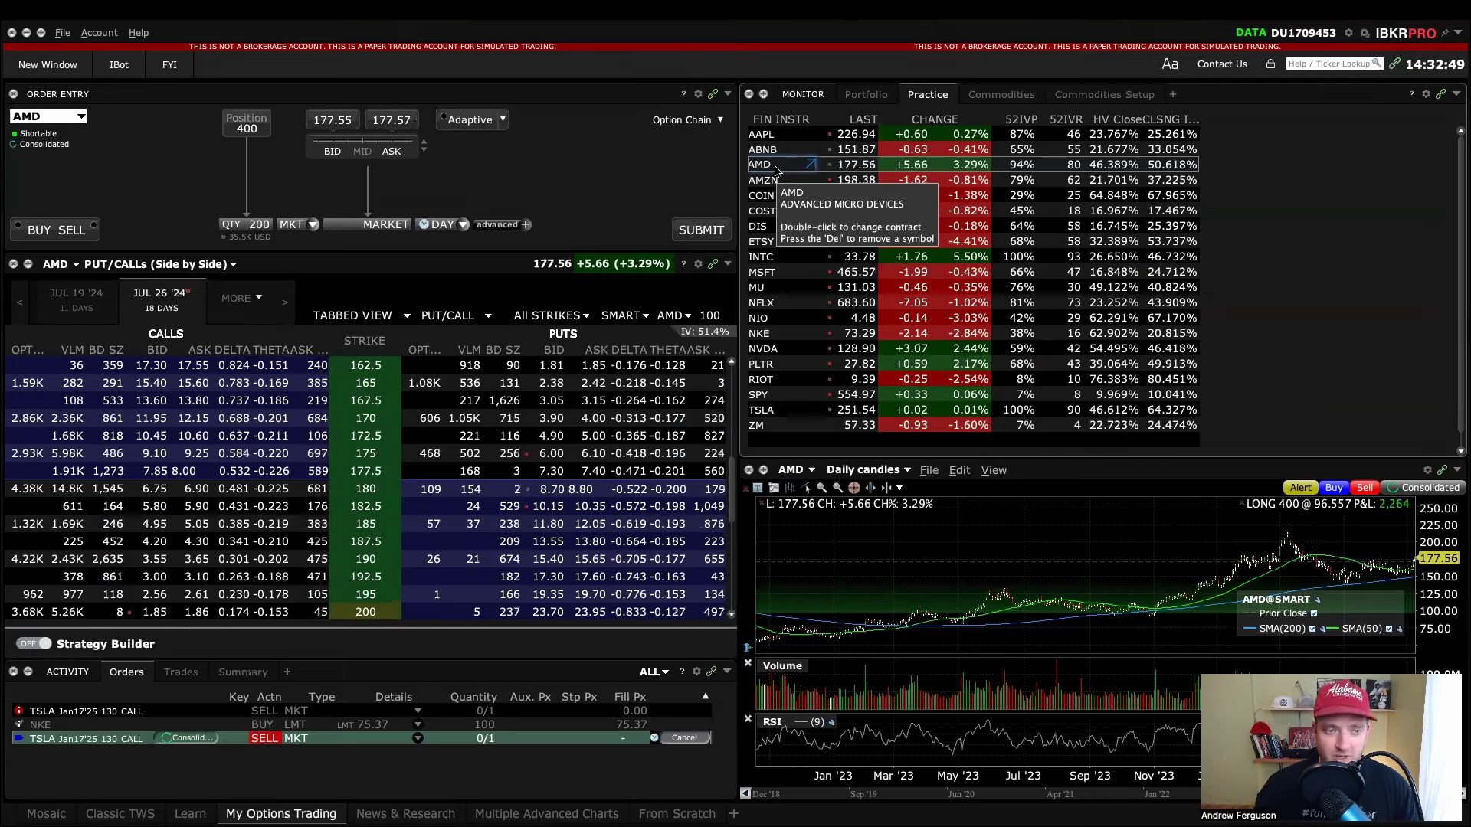
{"action": "mouse_move", "coordinate": [255, 306]}
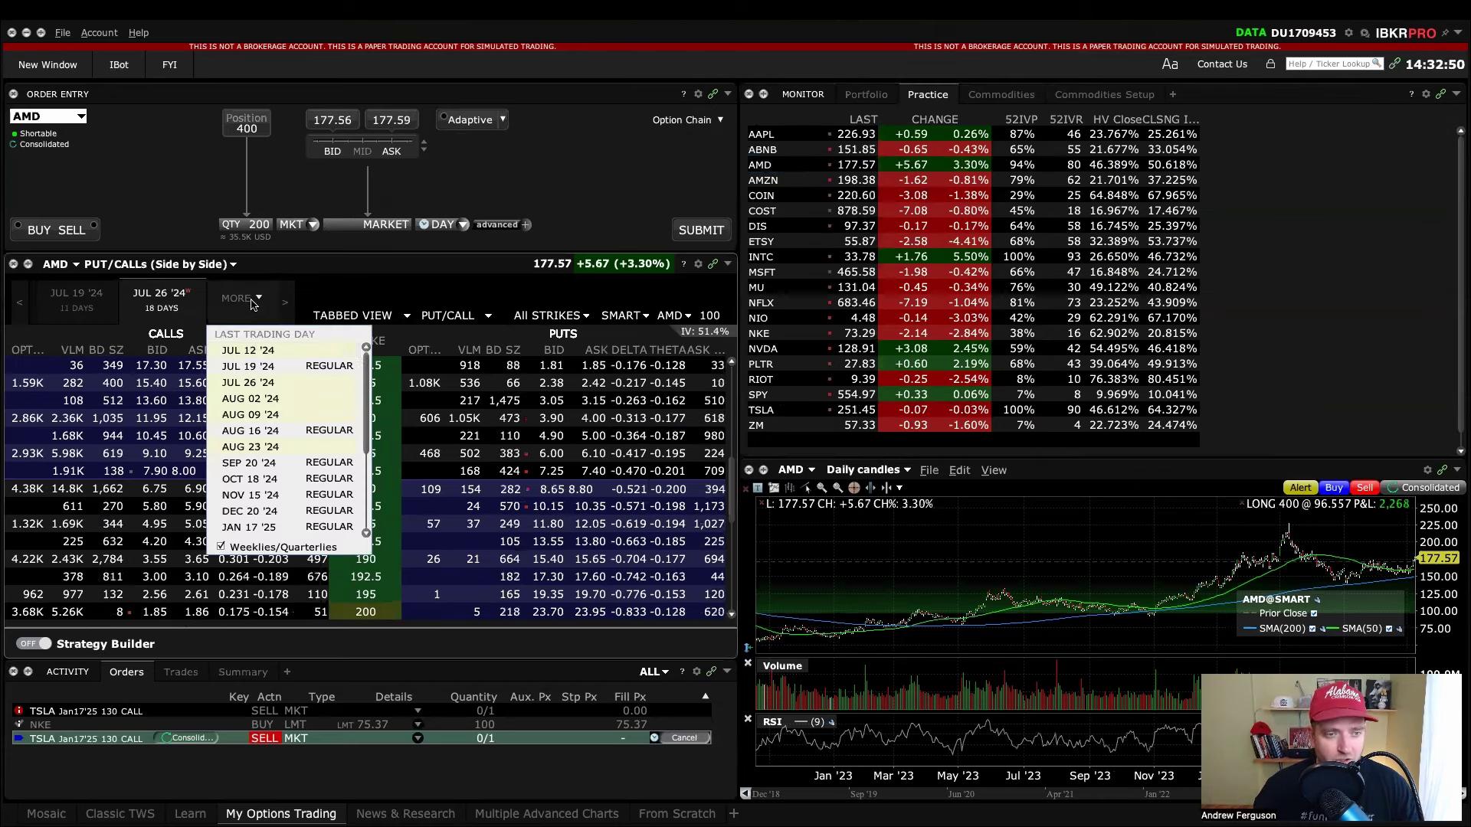
{"action": "left_click", "coordinate": [251, 430]}
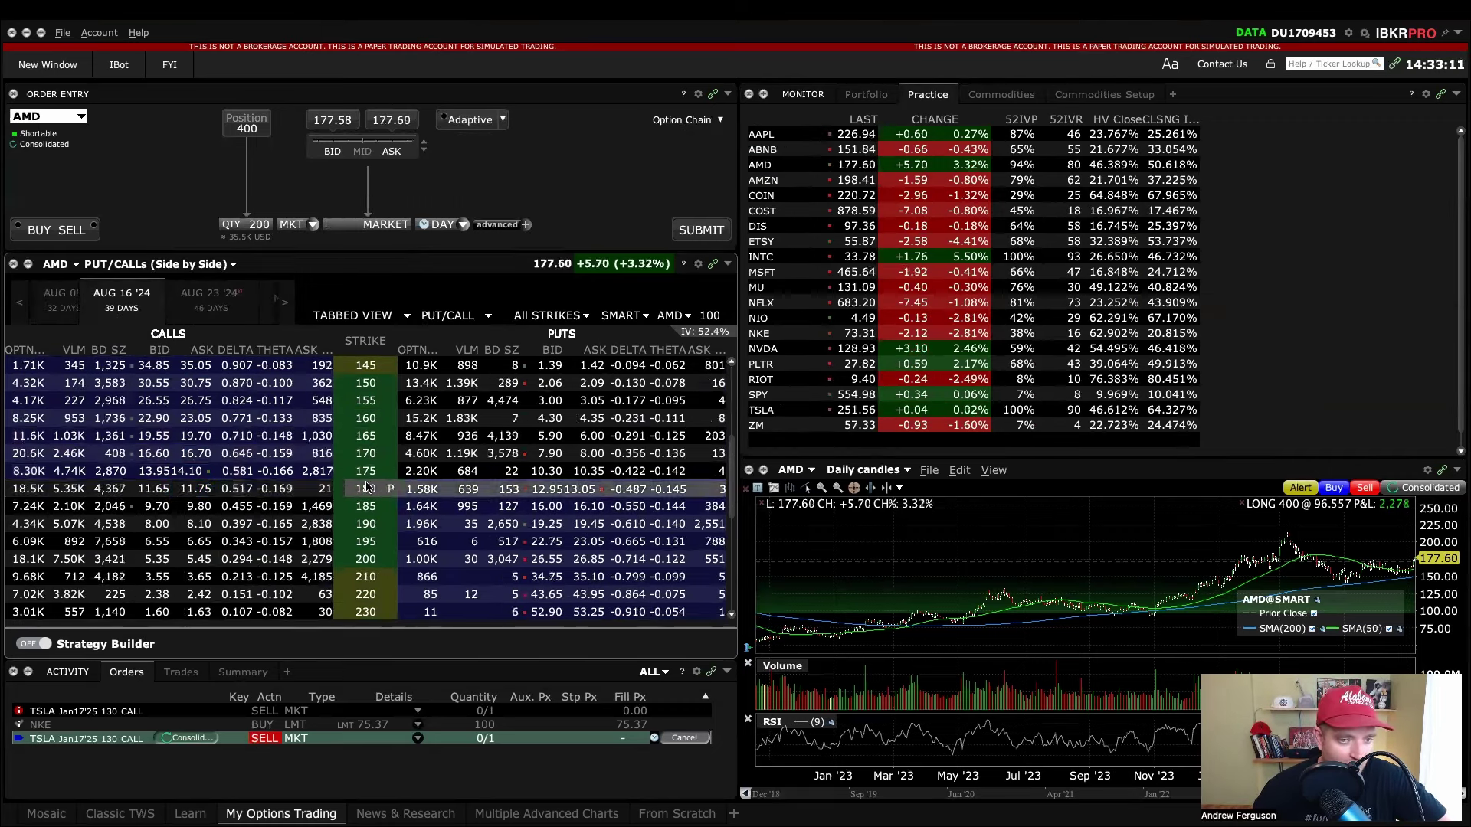
- Open an Order Ticket for the AMD Aug 16 '24 180 call and set Time in Force to GTC
{"action": "right_click", "coordinate": [187, 491]}
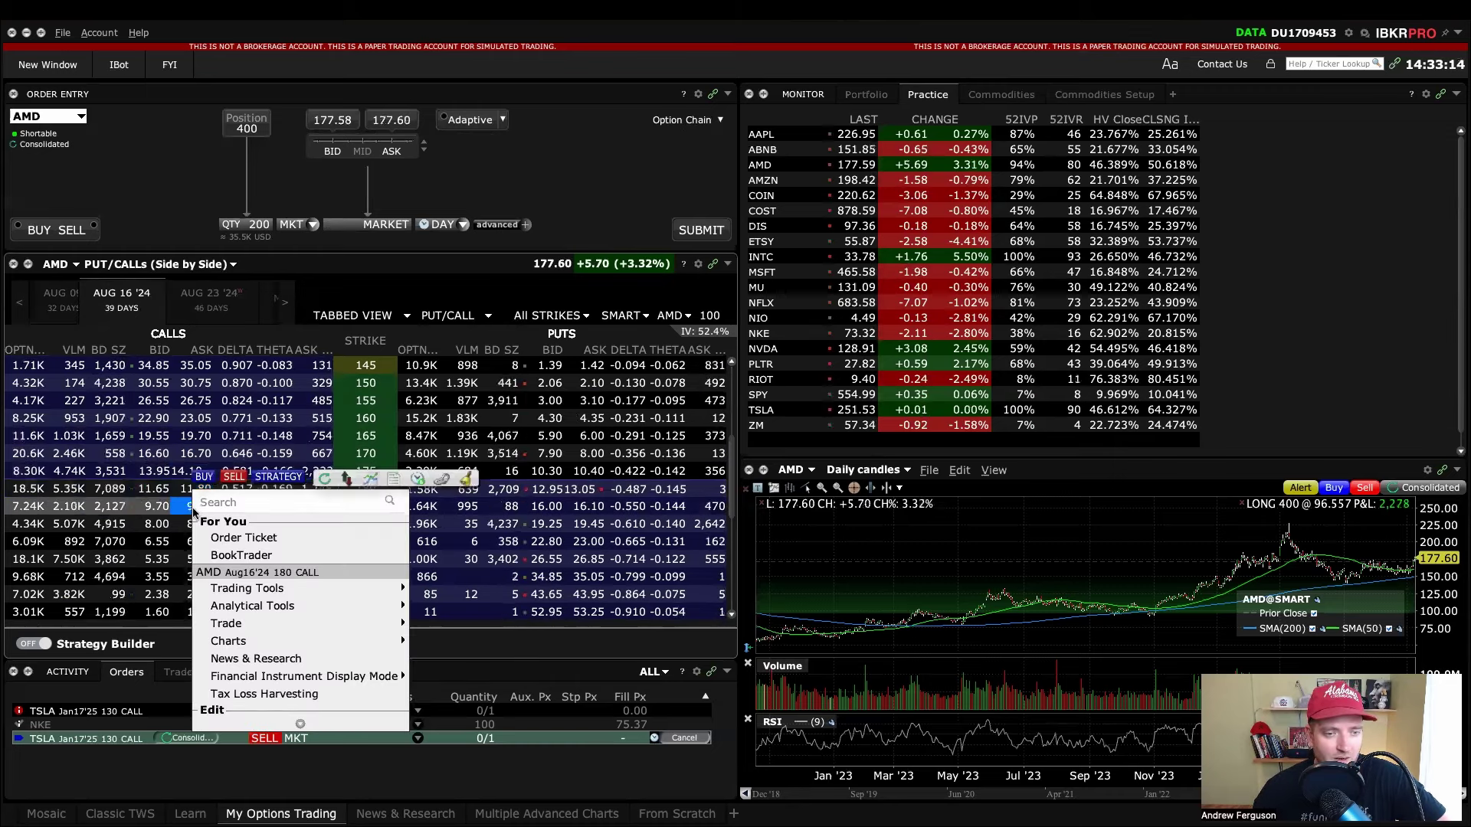
{"action": "left_click", "coordinate": [219, 538]}
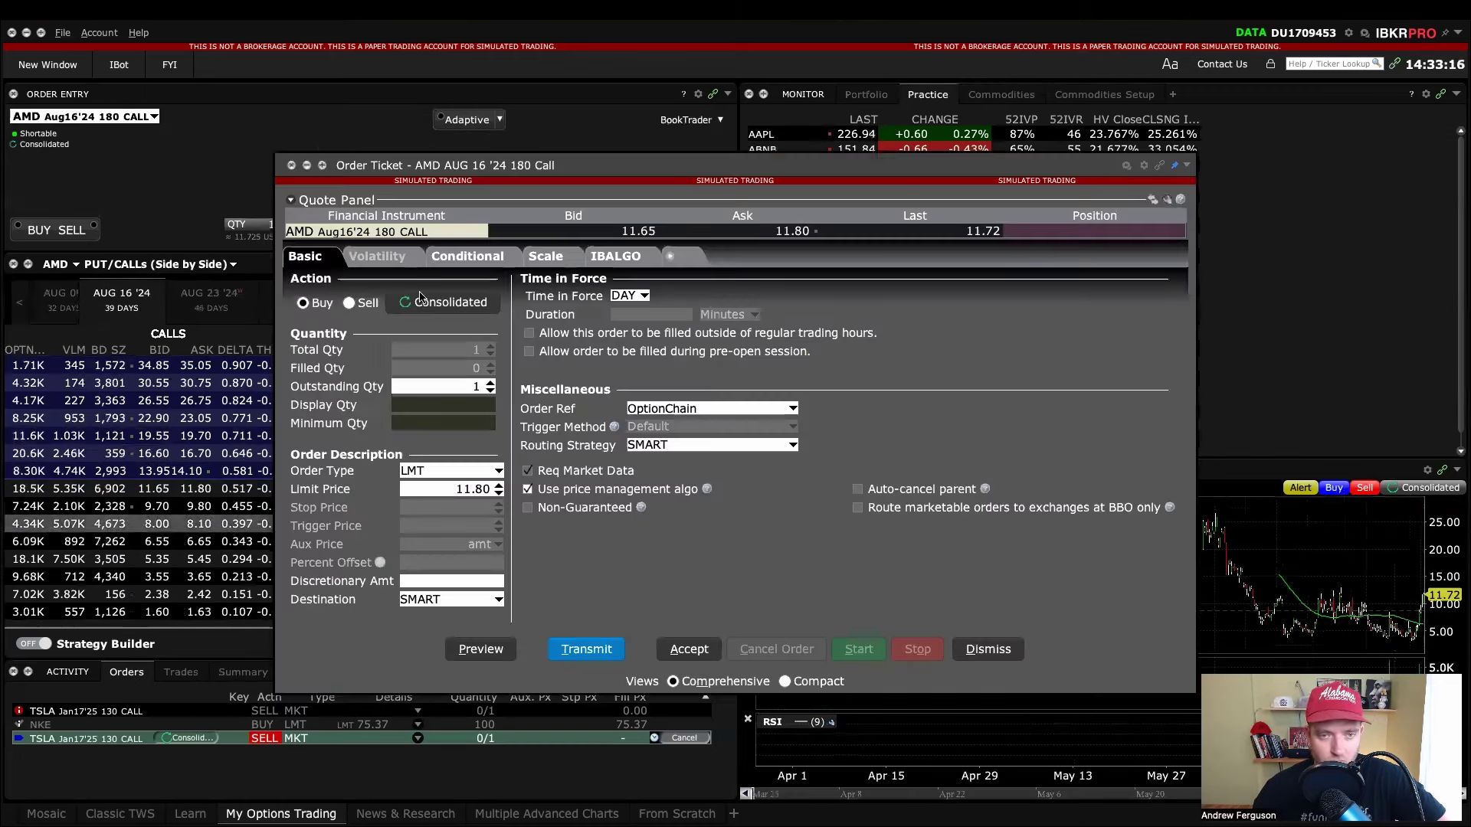
{"action": "left_click_drag", "start_coordinate": [571, 178], "coordinate": [533, 193]}
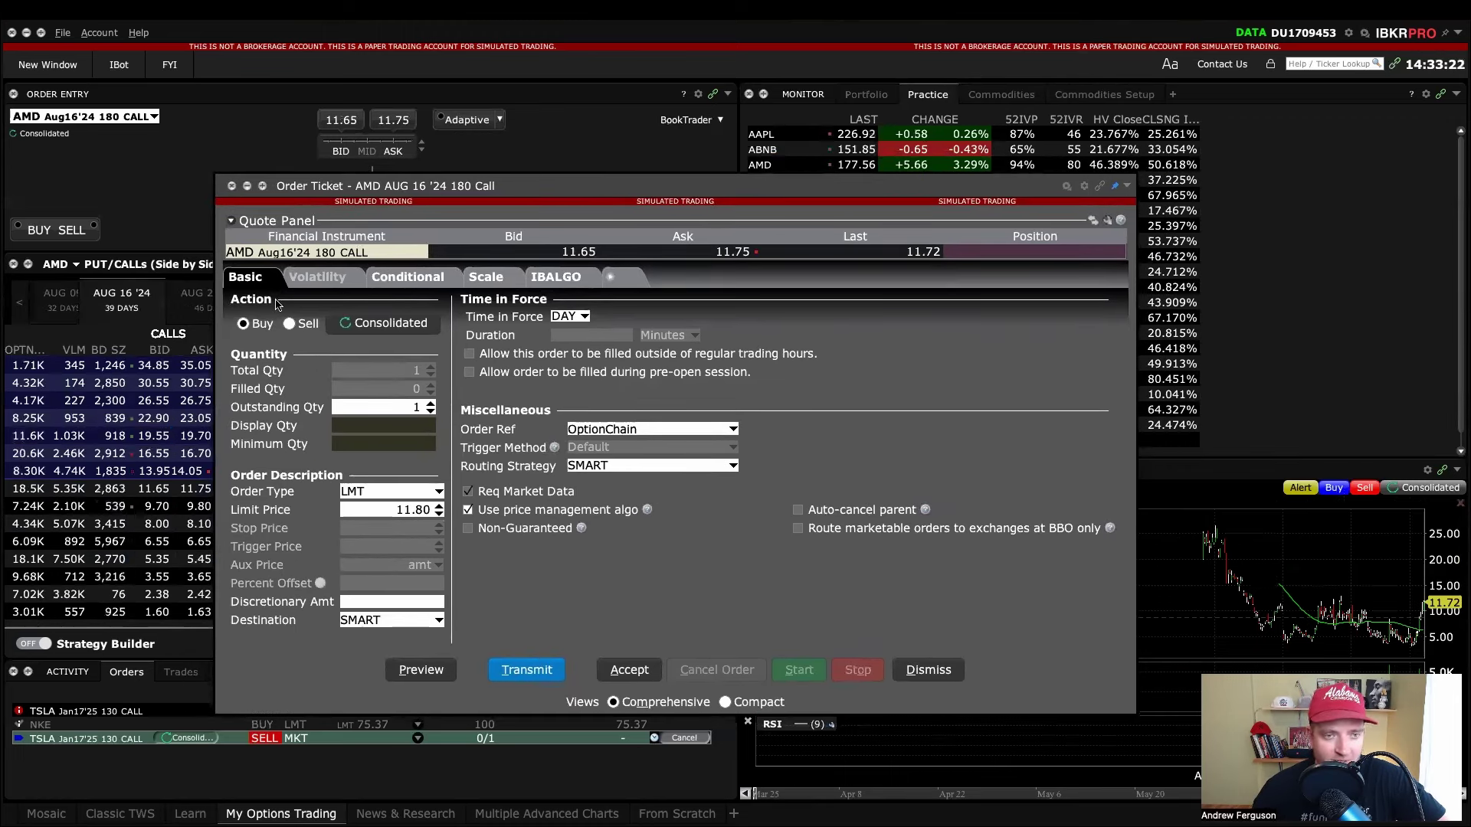
{"action": "left_click", "coordinate": [569, 317]}
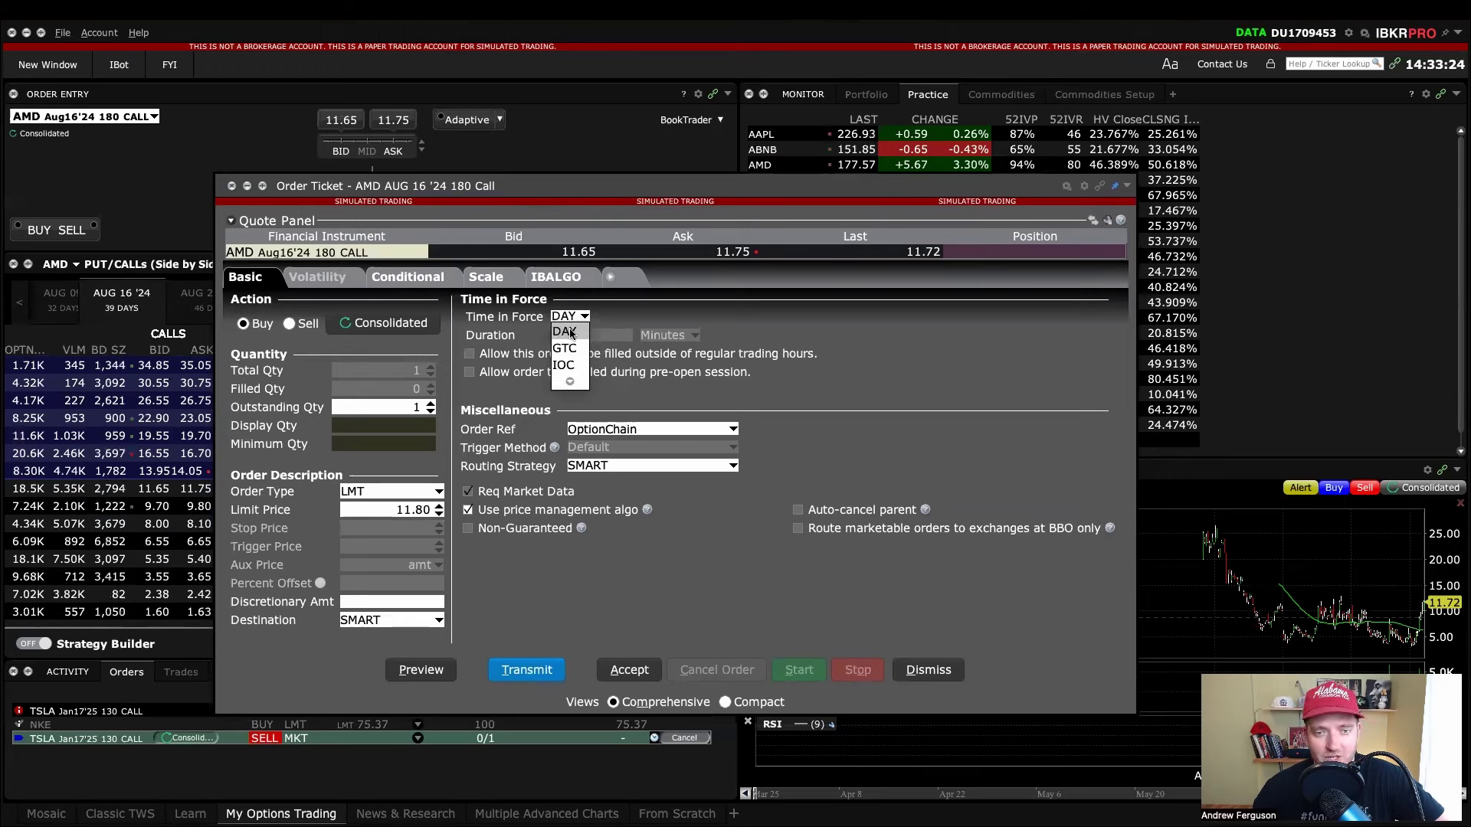
{"action": "left_click", "coordinate": [568, 350]}
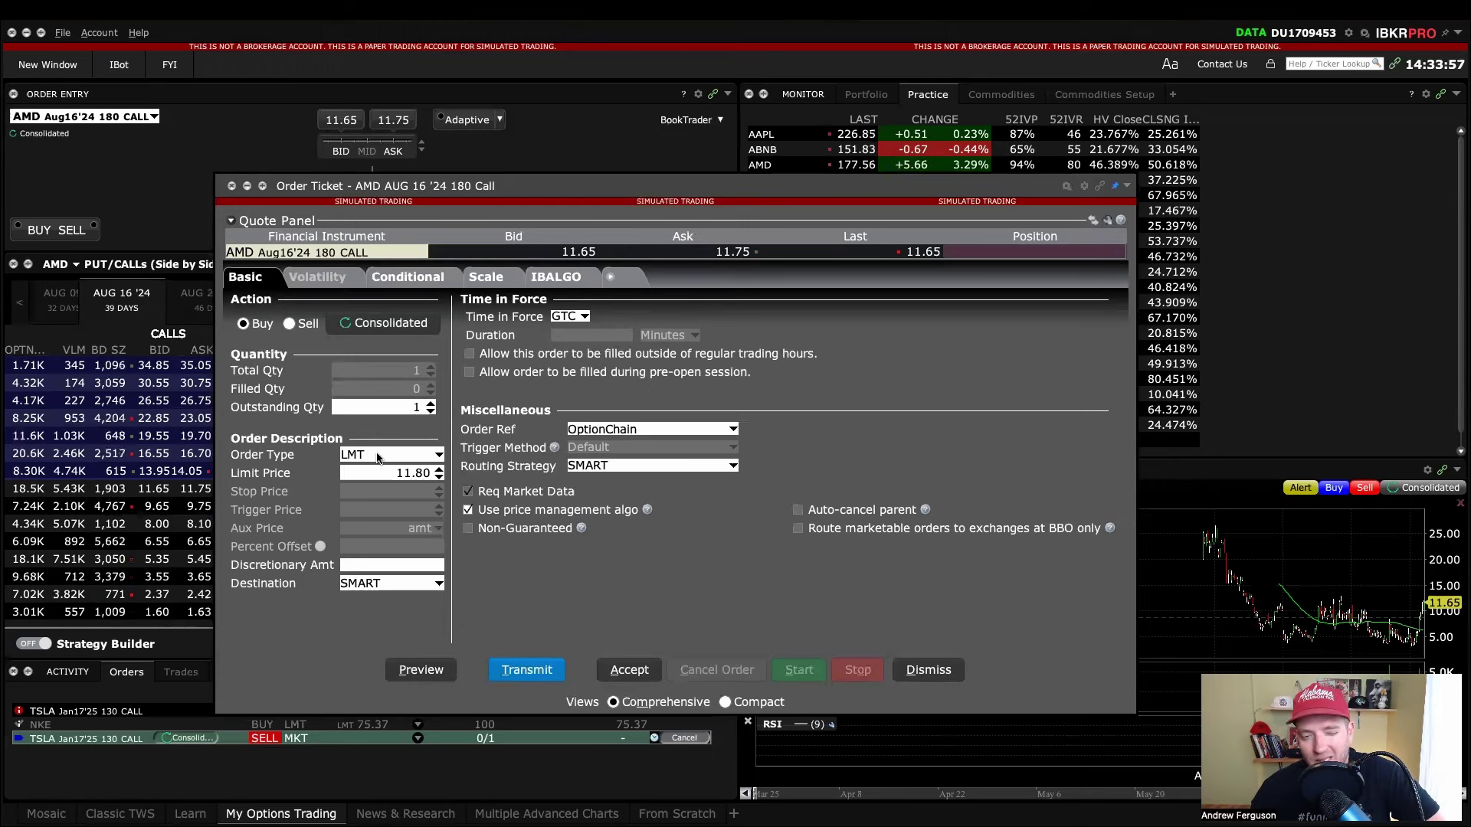
- Change the AMD 180 call order type from LMT to MKT
{"action": "left_click", "coordinate": [380, 455]}
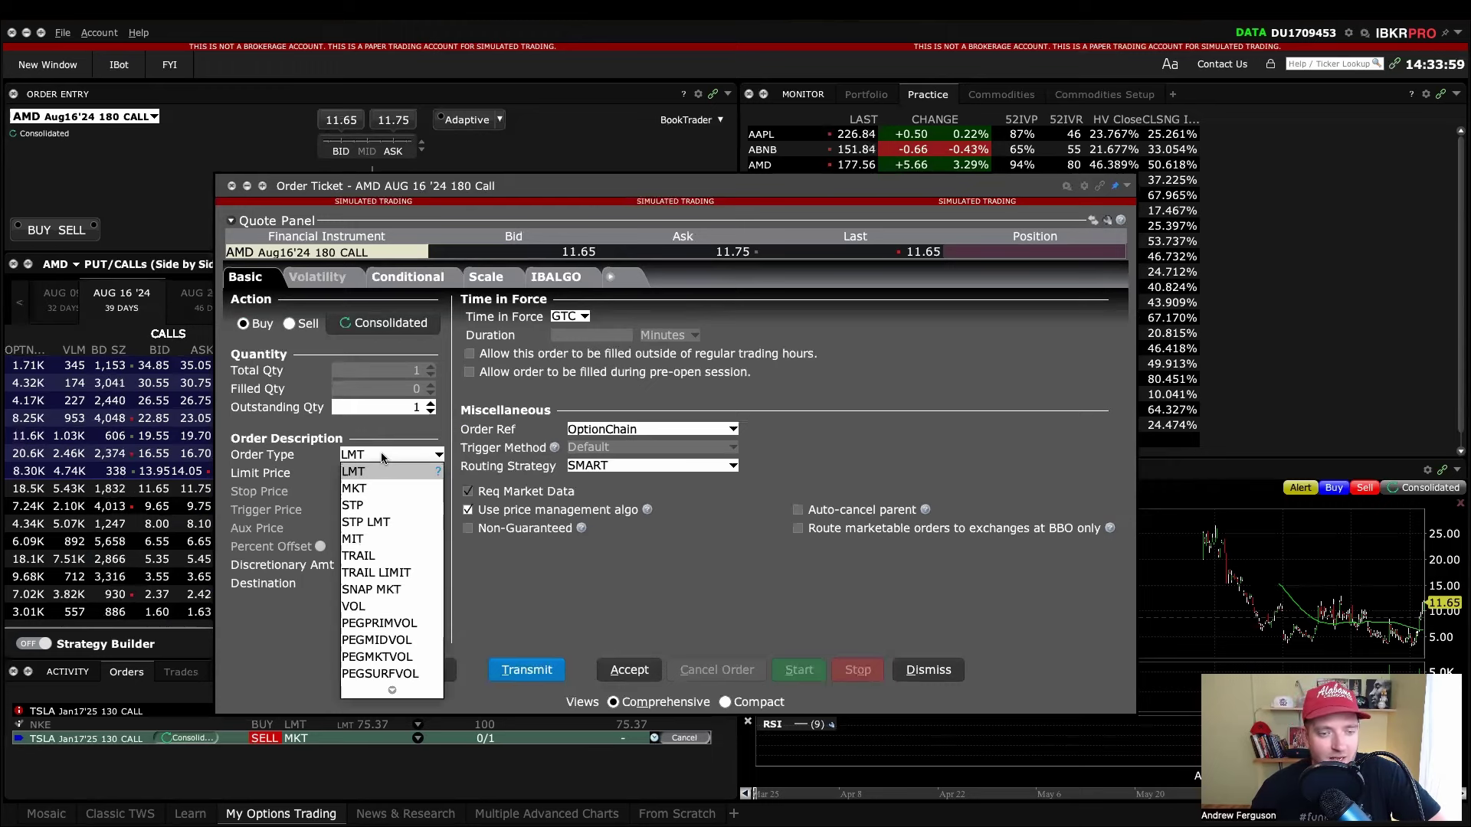
{"action": "left_click", "coordinate": [381, 470]}
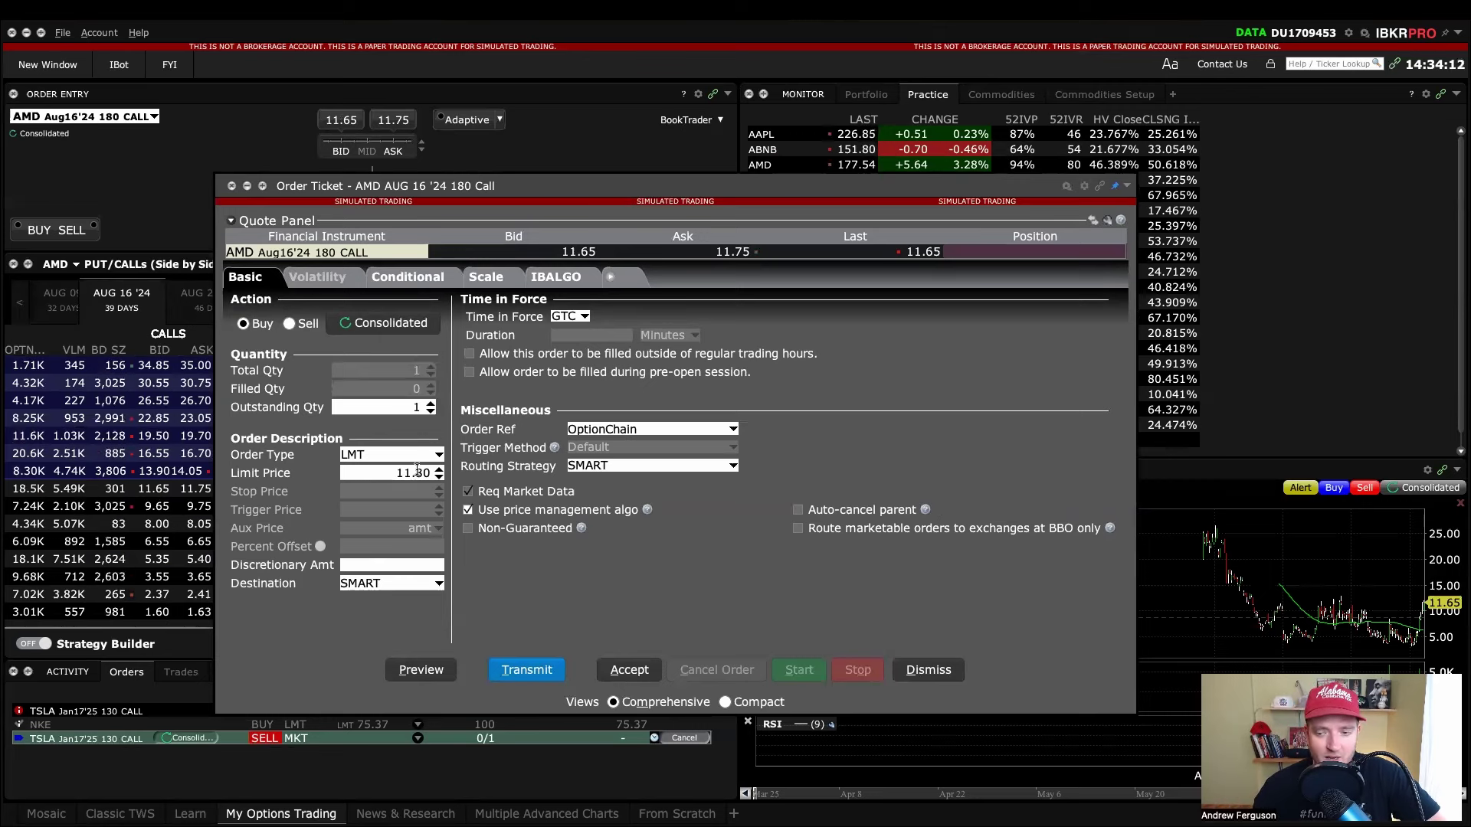
{"action": "left_click", "coordinate": [417, 455]}
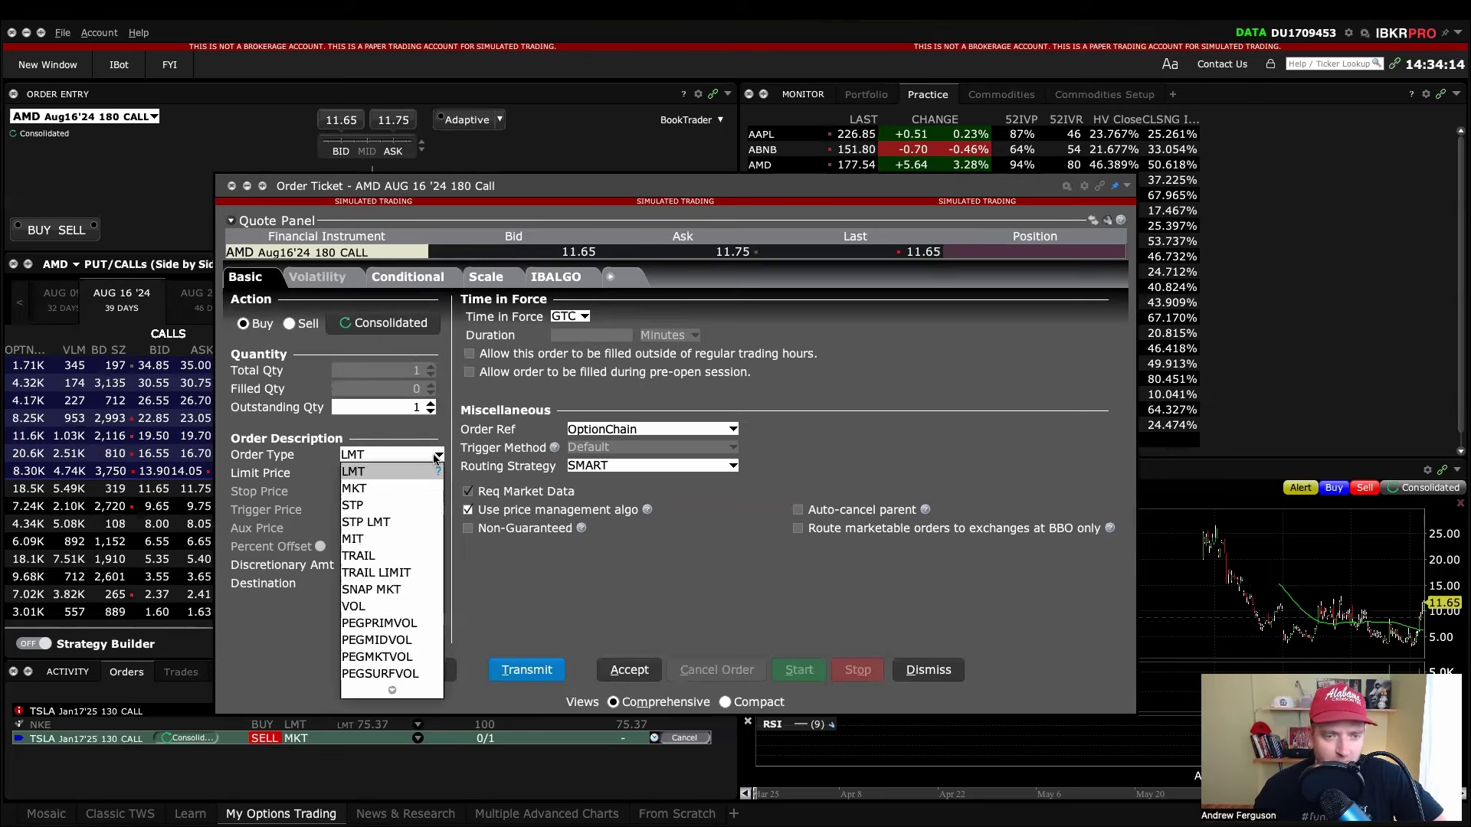
{"action": "left_click", "coordinate": [404, 490]}
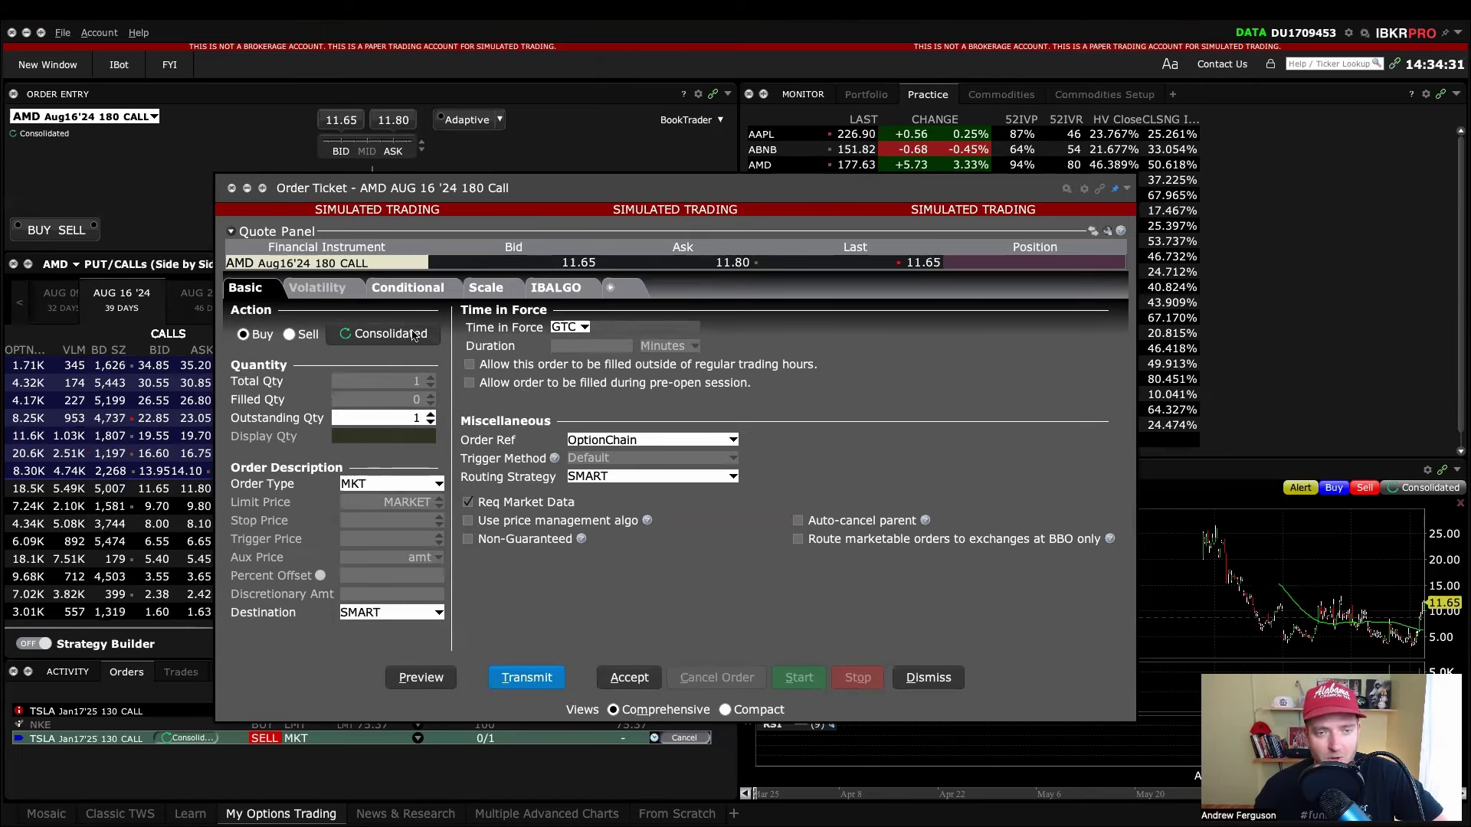
- Start a new price condition with AMD stock as the underlying
{"action": "left_click", "coordinate": [407, 289]}
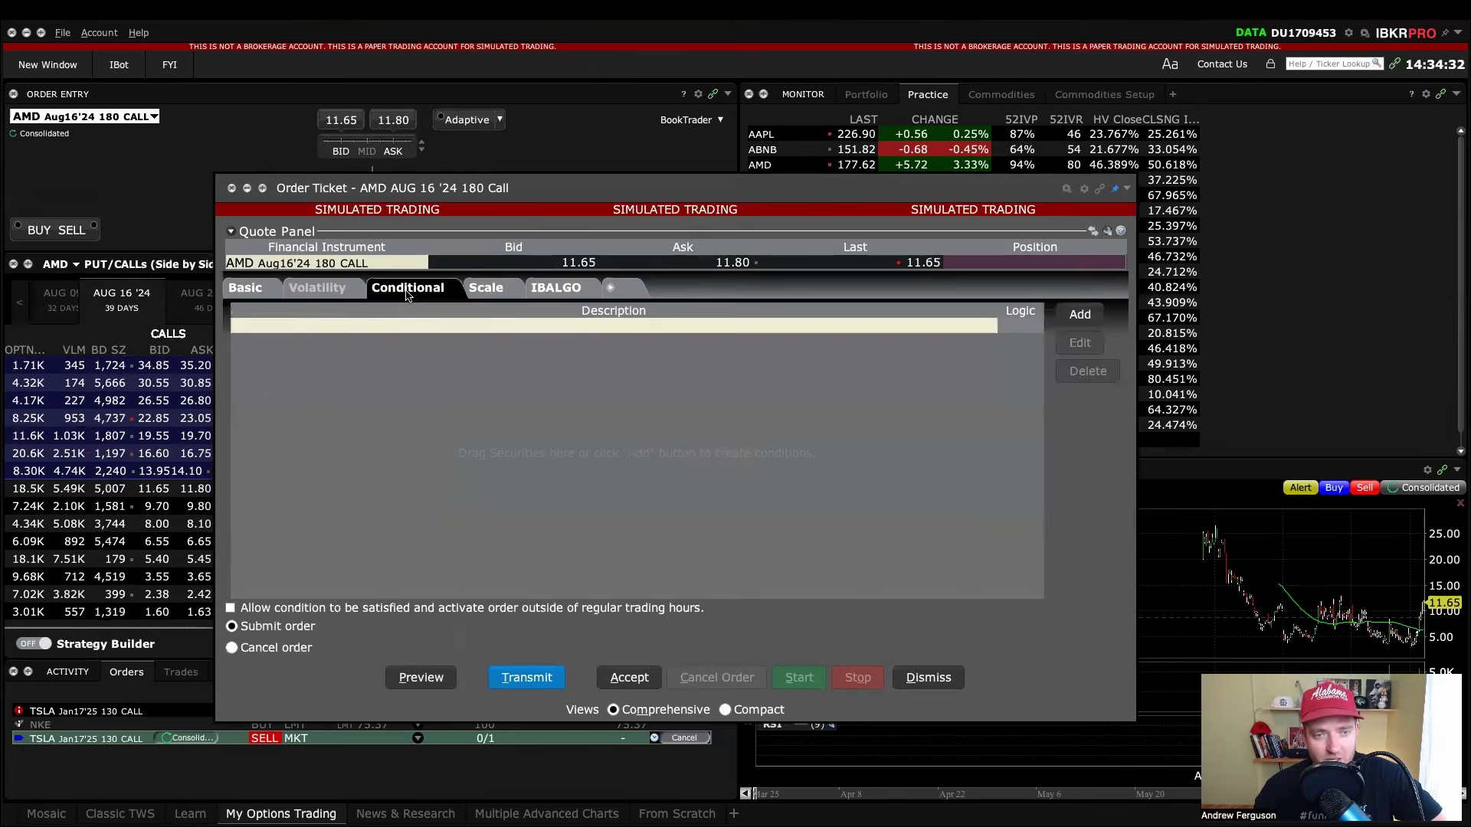
{"action": "left_click", "coordinate": [1081, 315]}
{"action": "left_click", "coordinate": [548, 403]}
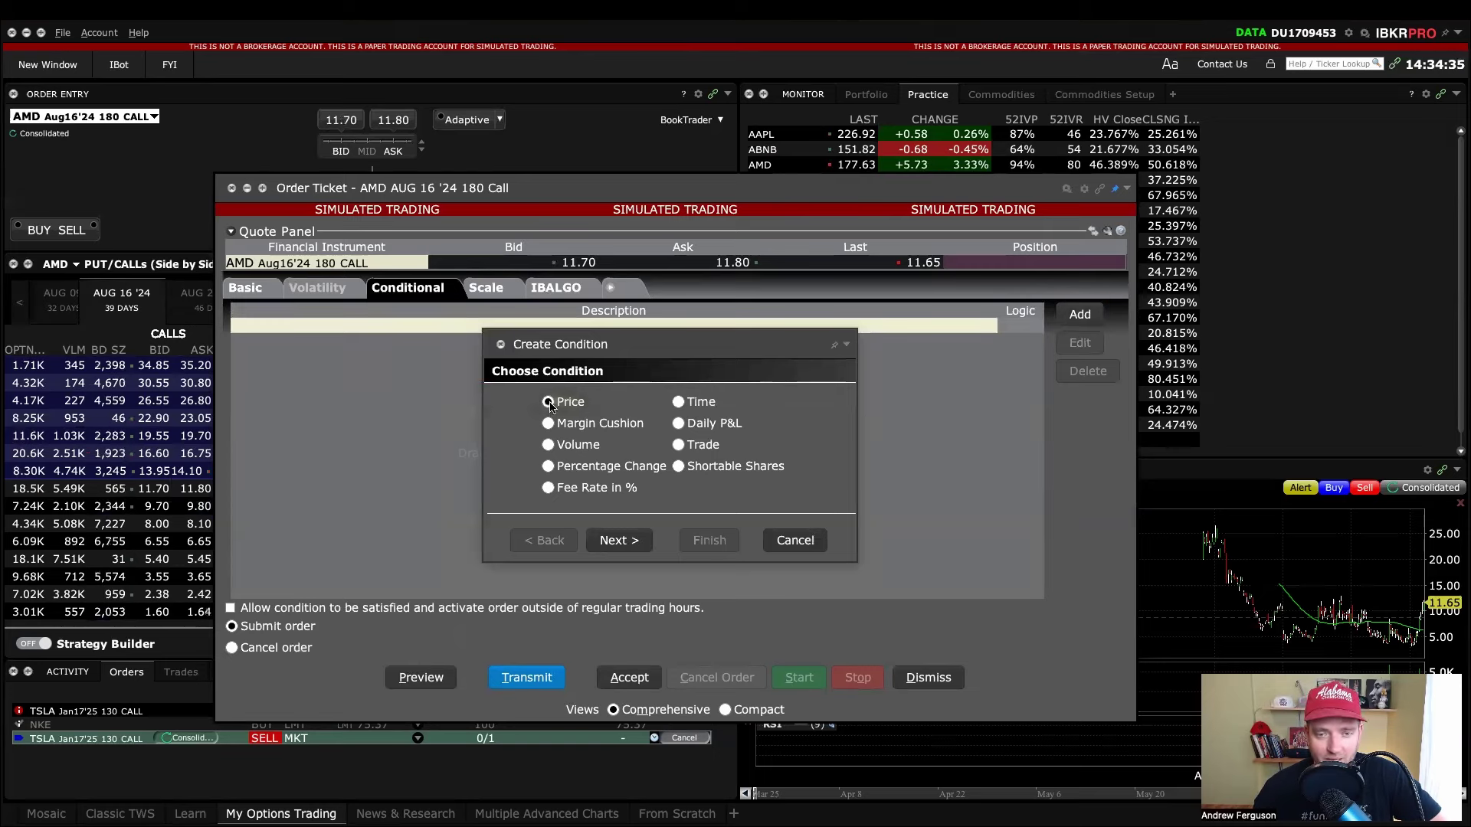
{"action": "left_click", "coordinate": [619, 542]}
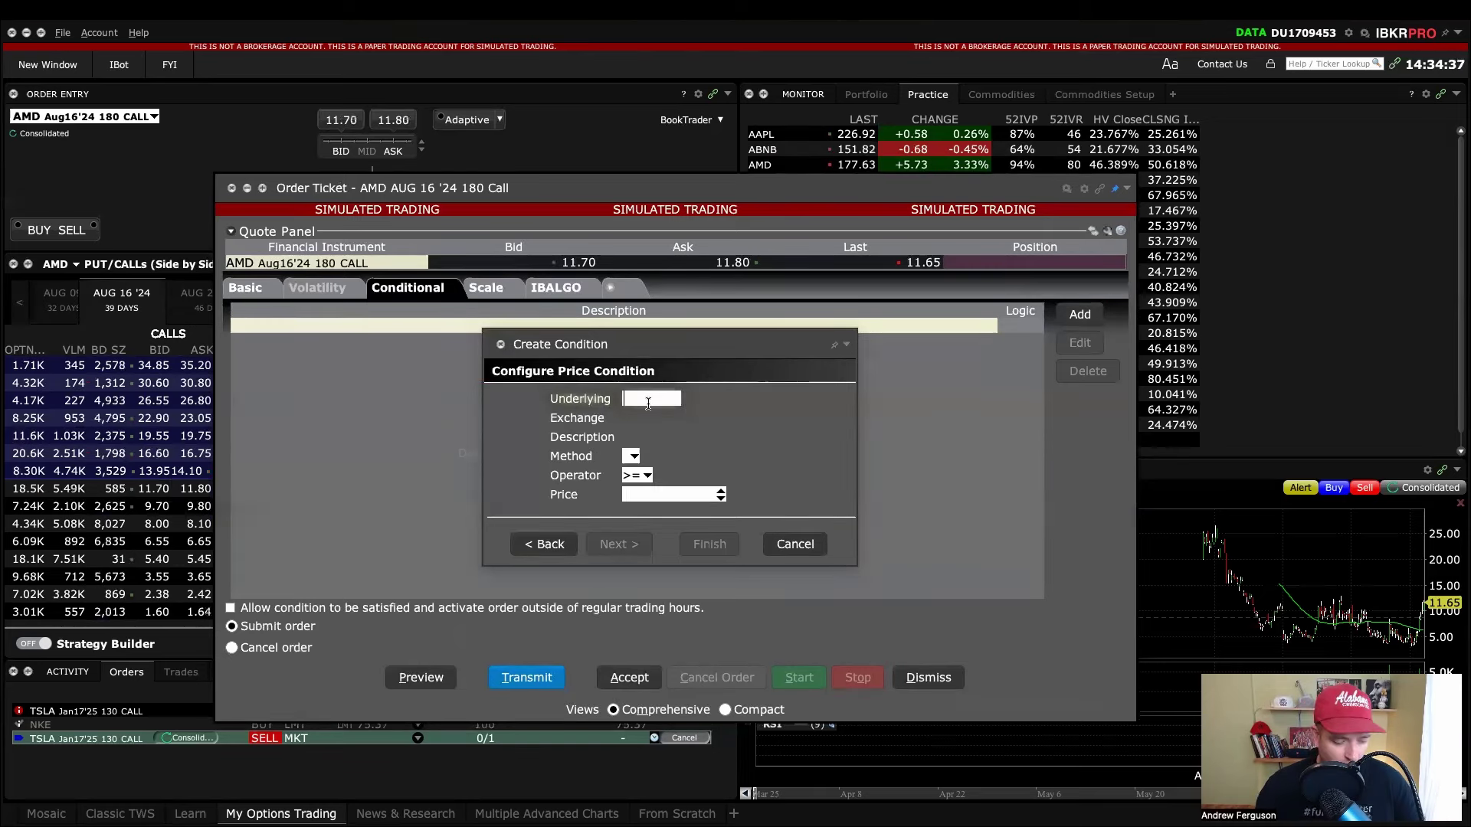
{"action": "type", "text": "AMD"}
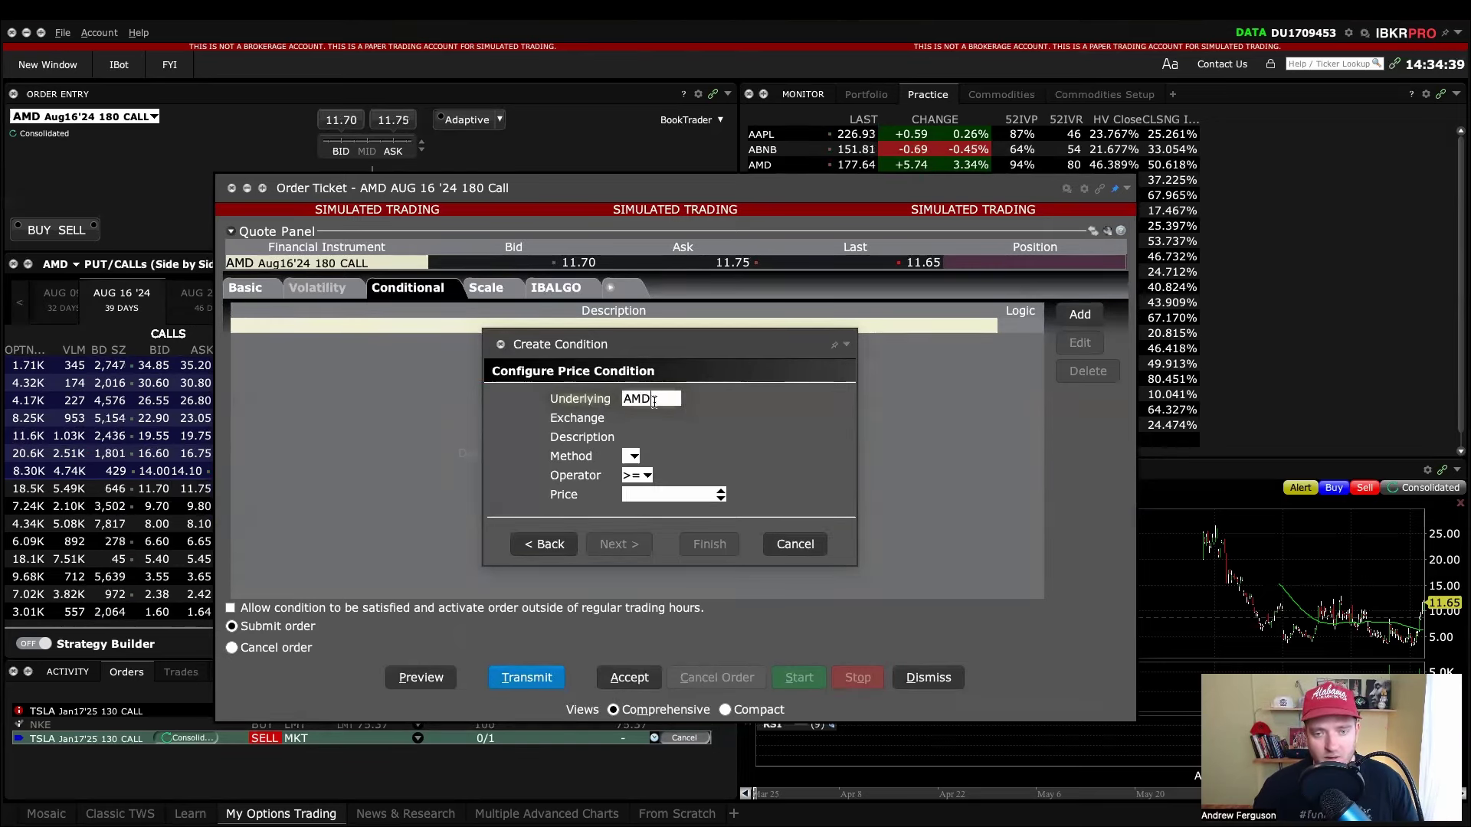
{"action": "key", "text": "Return"}
{"action": "left_click", "coordinate": [703, 418]}
- Set the condition to Last price <= 170 and add it to the order
{"action": "left_click", "coordinate": [704, 455]}
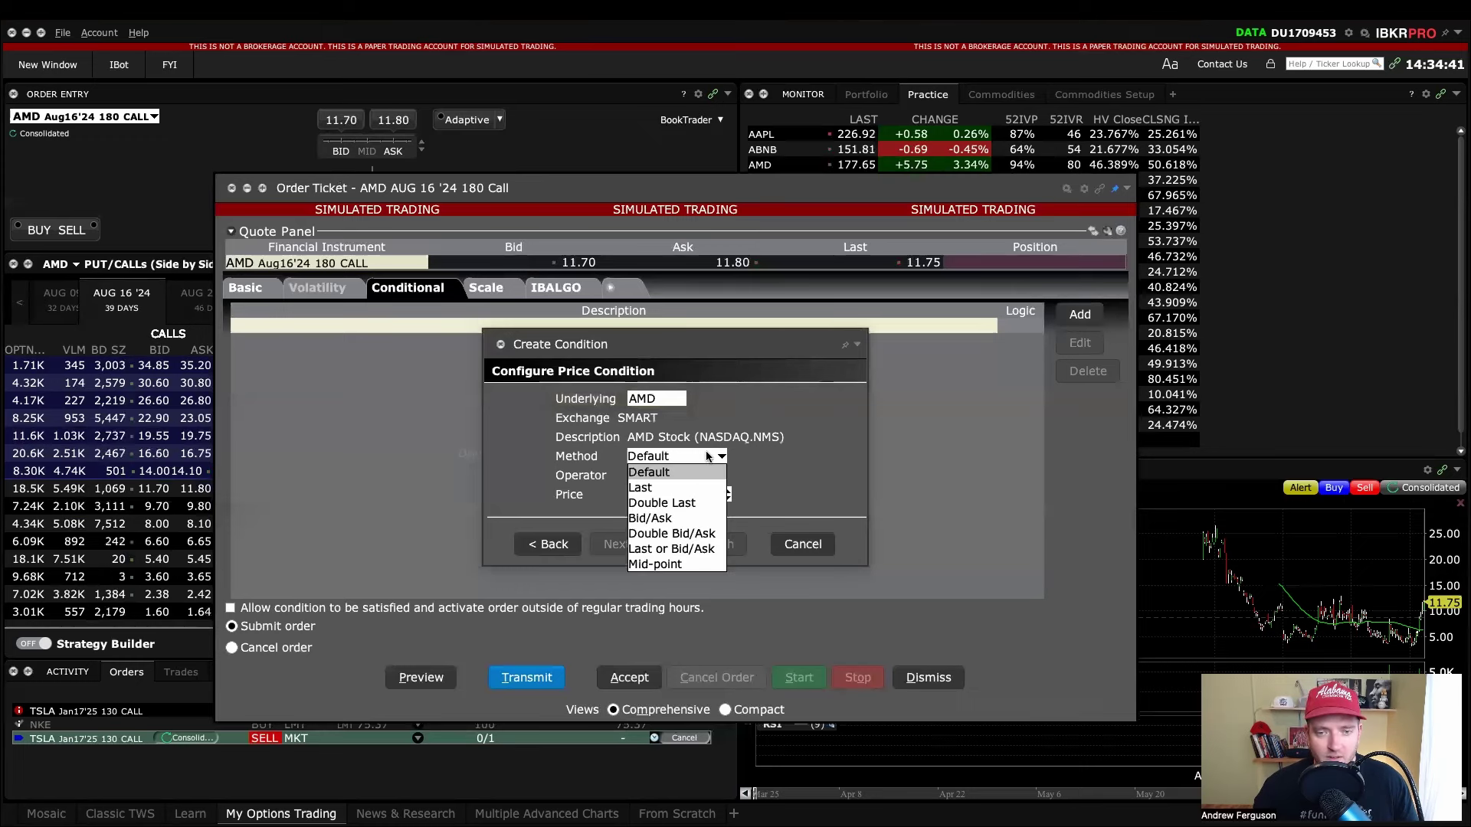
{"action": "left_click", "coordinate": [684, 485]}
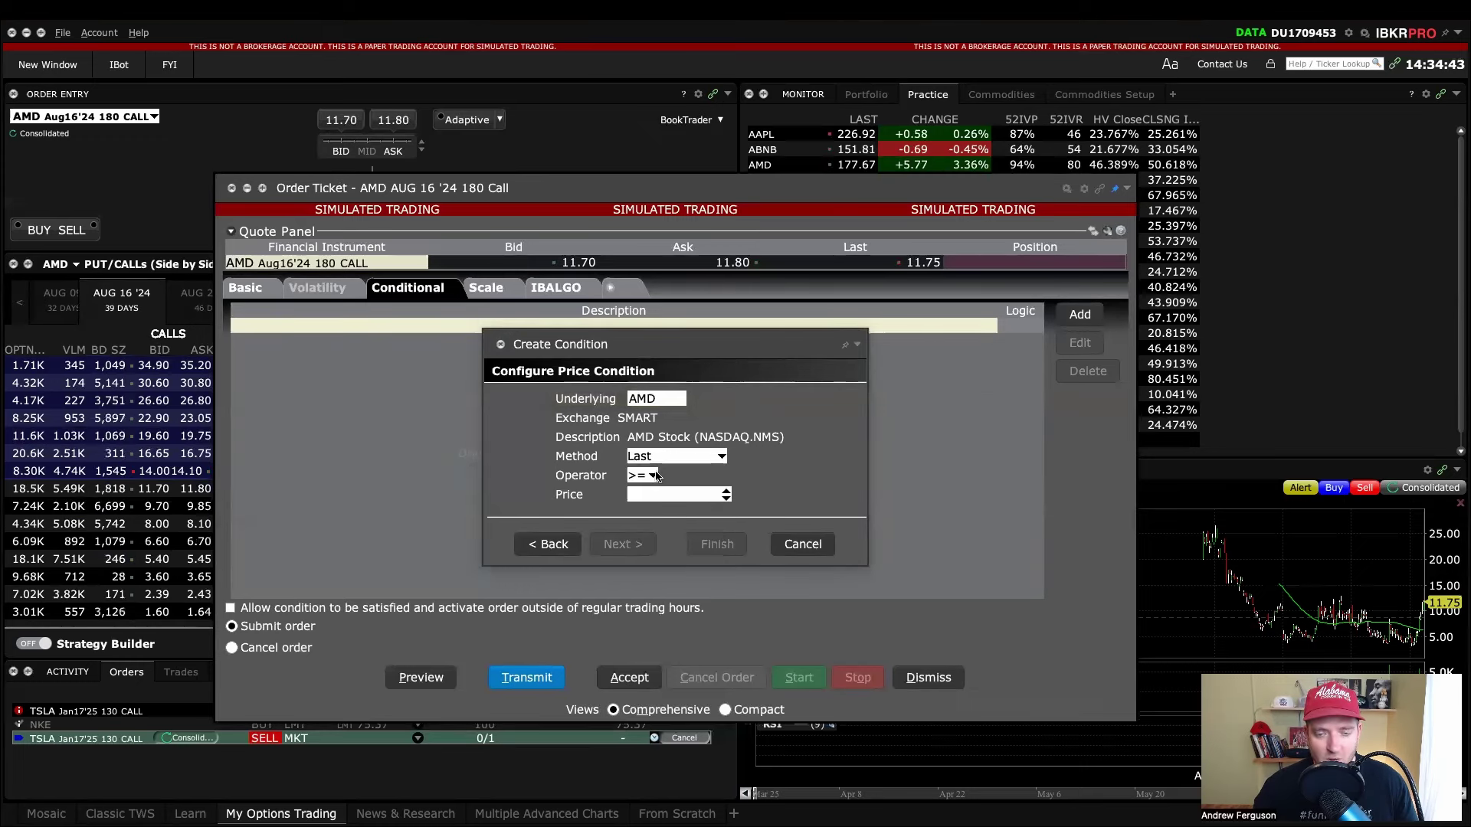
{"action": "left_click", "coordinate": [651, 475]}
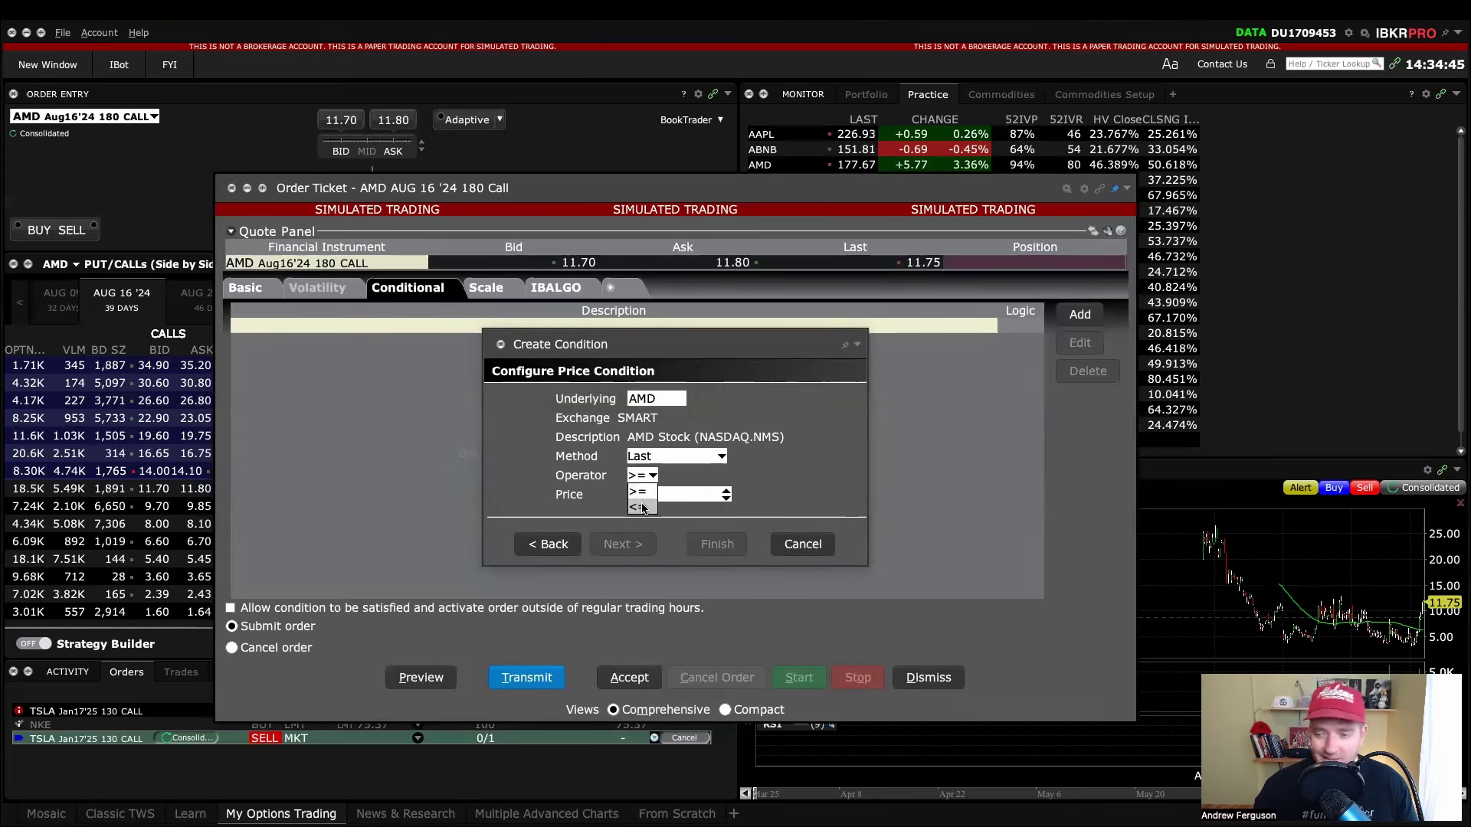
{"action": "left_click", "coordinate": [642, 508]}
{"action": "left_click", "coordinate": [668, 495]}
{"action": "type", "text": "170"}
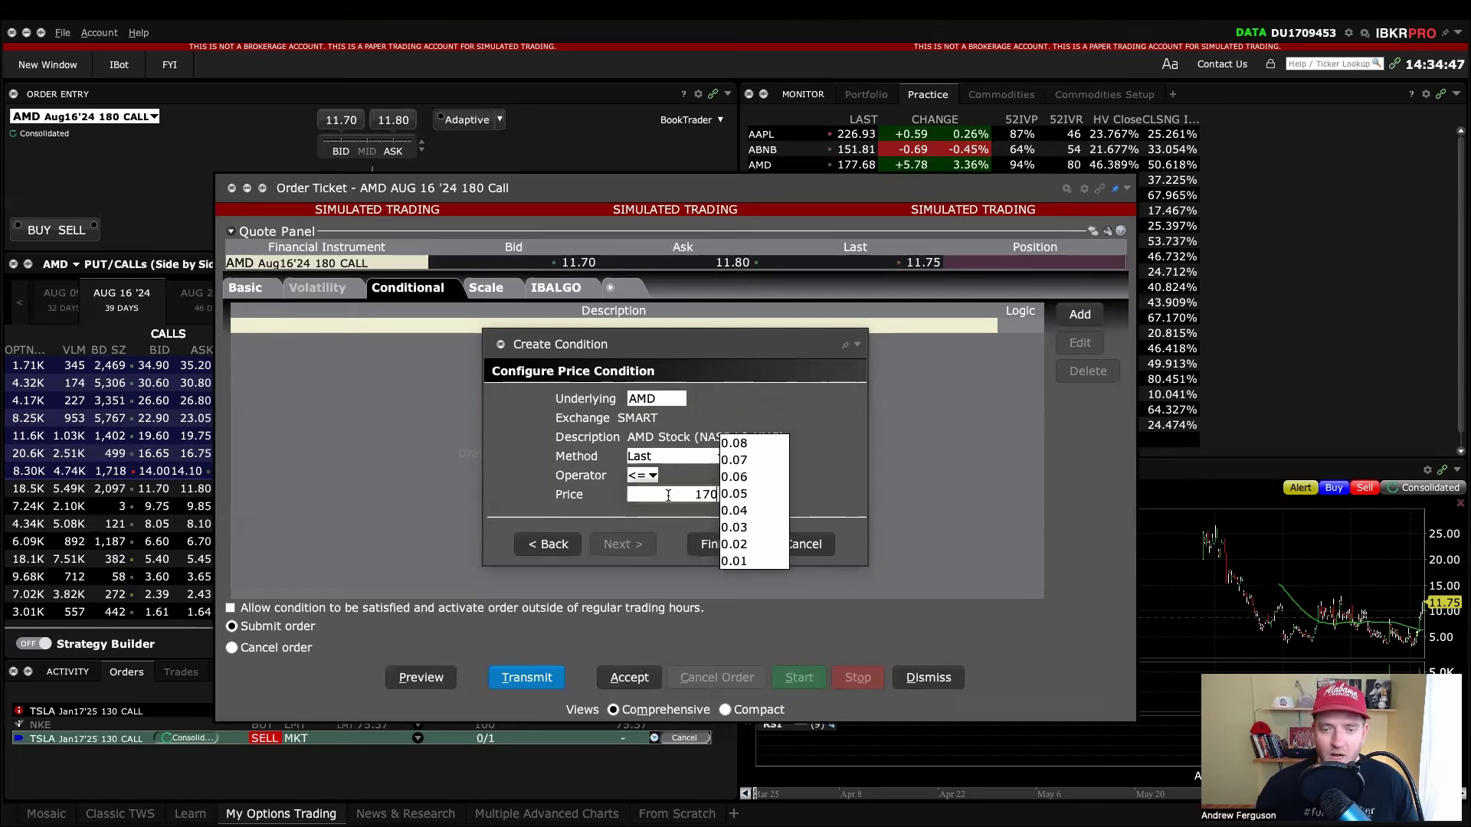
{"action": "key", "text": "Tab"}
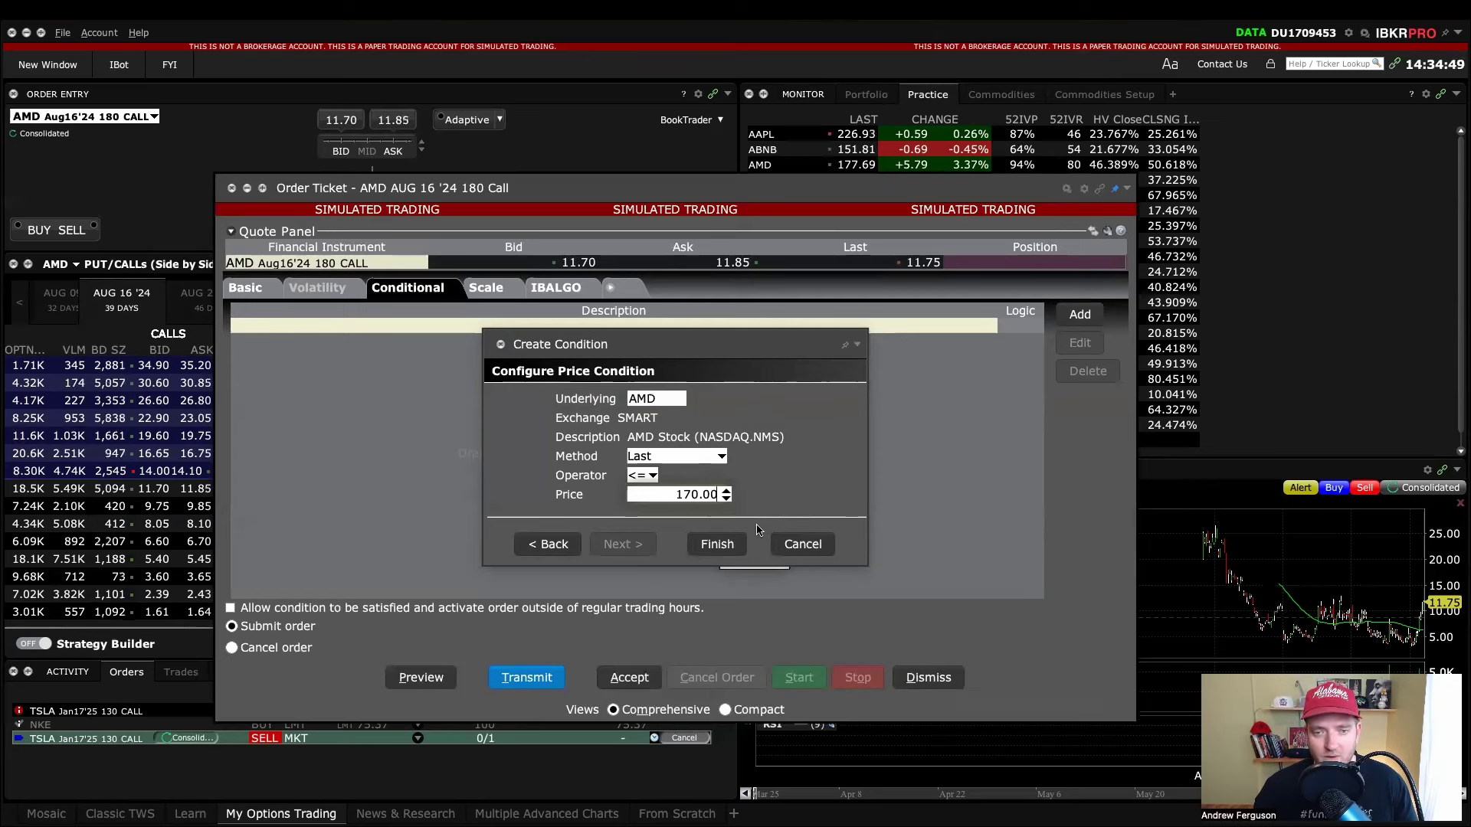
{"action": "left_click", "coordinate": [707, 550]}
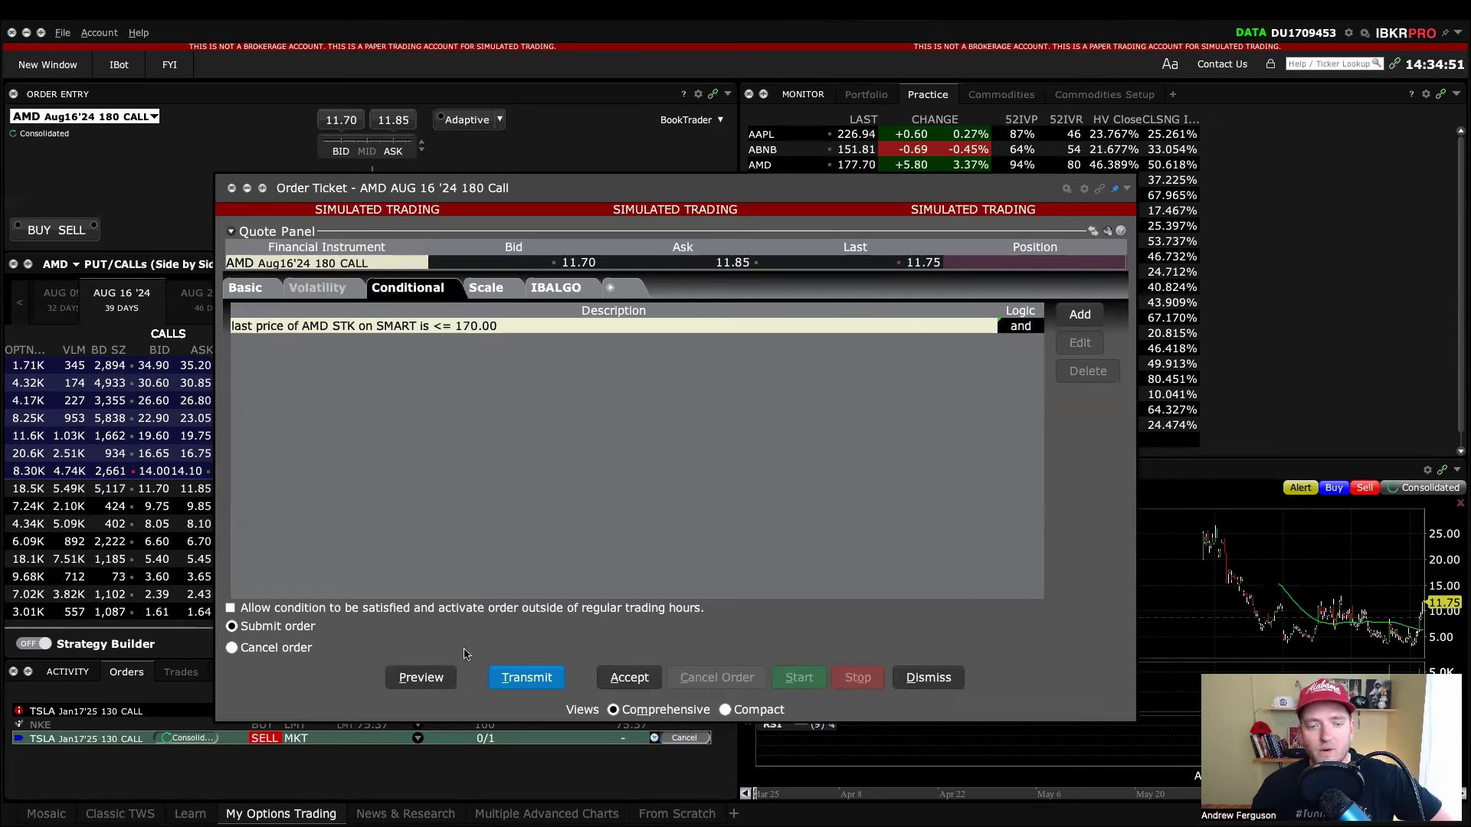
- Transmit the AMD call buy order, review its conditions in the Orders list, and close the ticket
{"action": "left_click", "coordinate": [527, 678]}
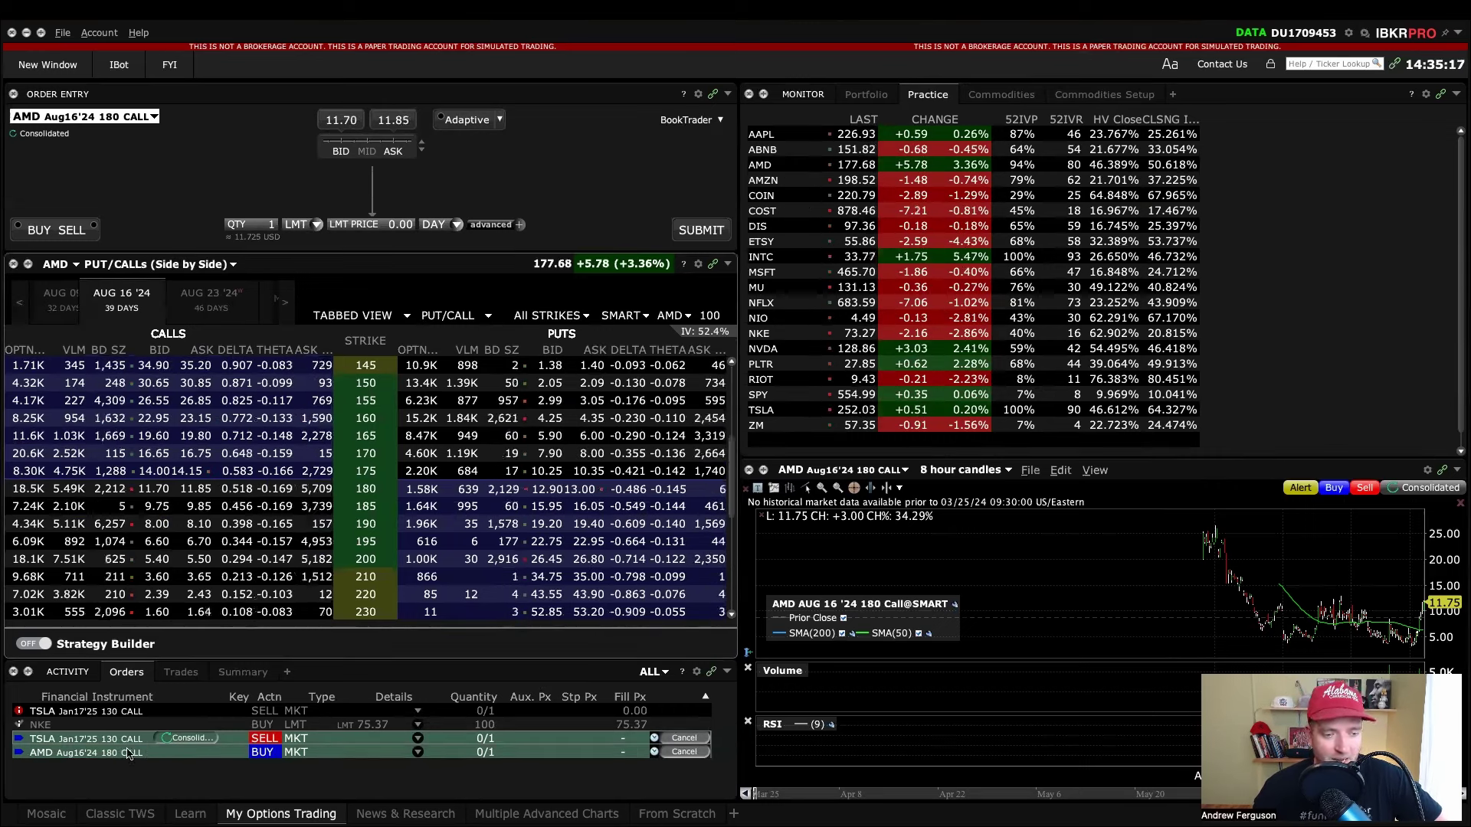
{"action": "double_click", "coordinate": [157, 759]}
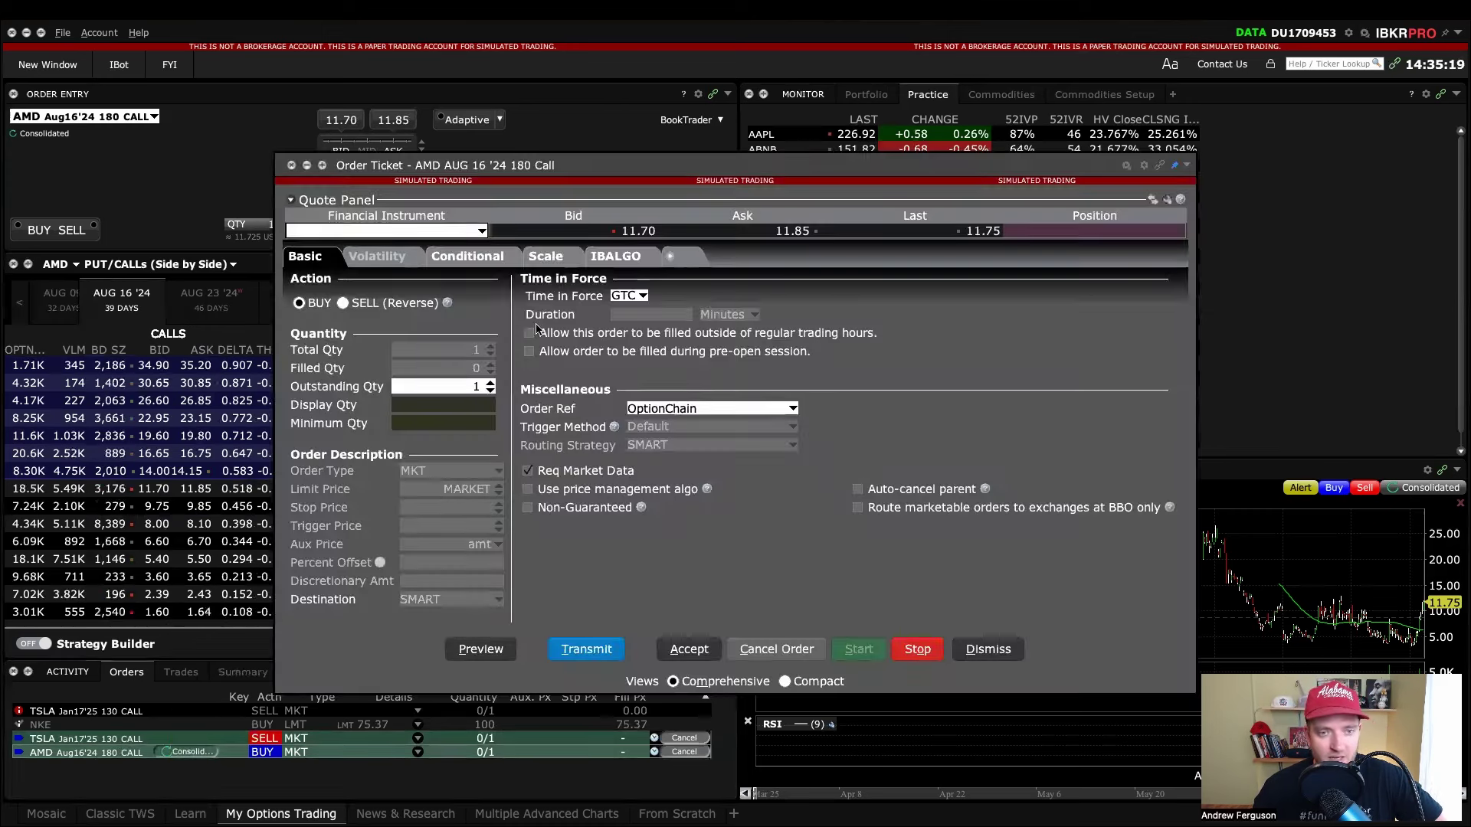
{"action": "left_click", "coordinate": [480, 262]}
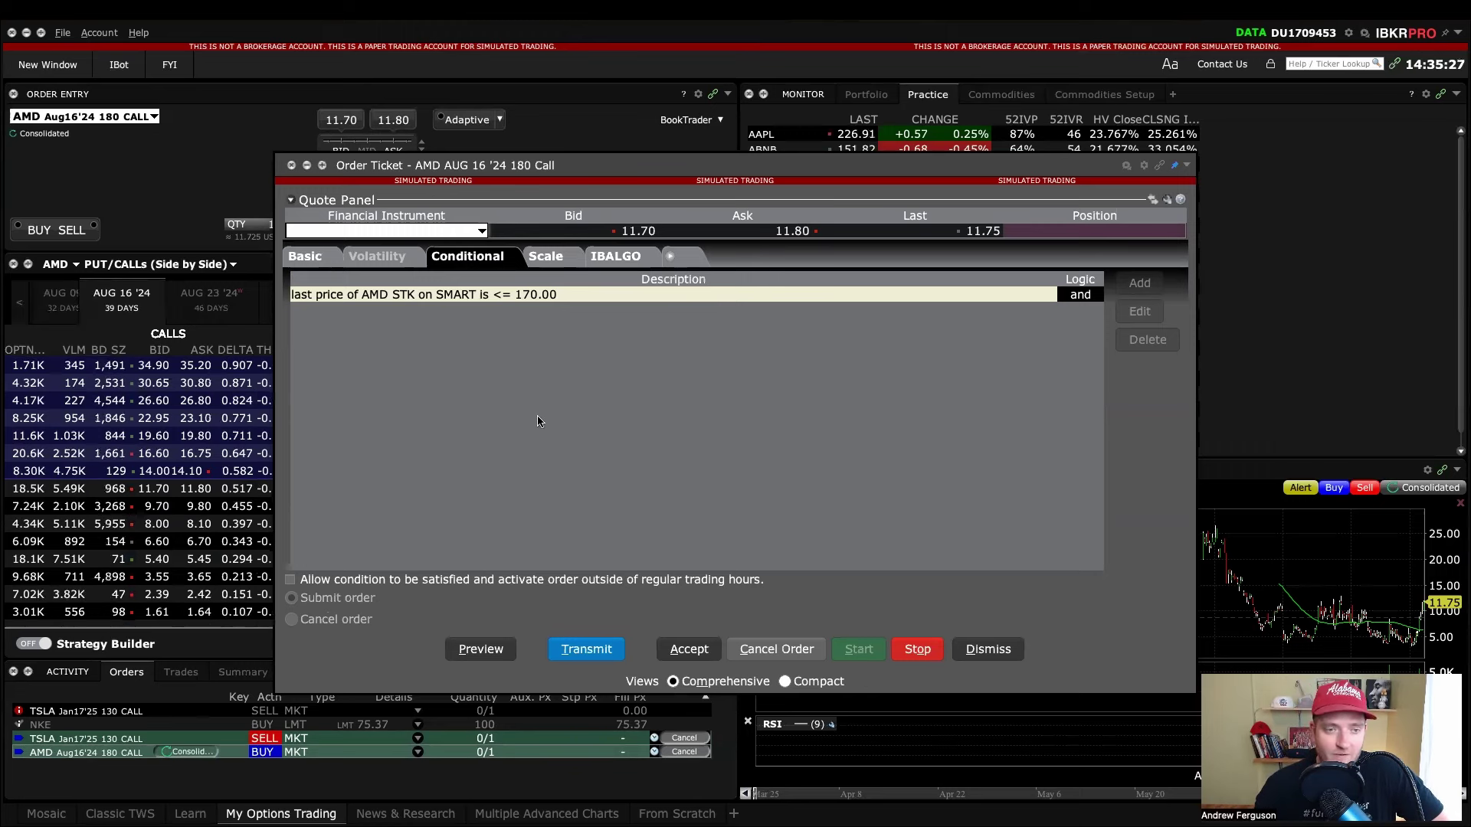
{"action": "left_click", "coordinate": [291, 166]}
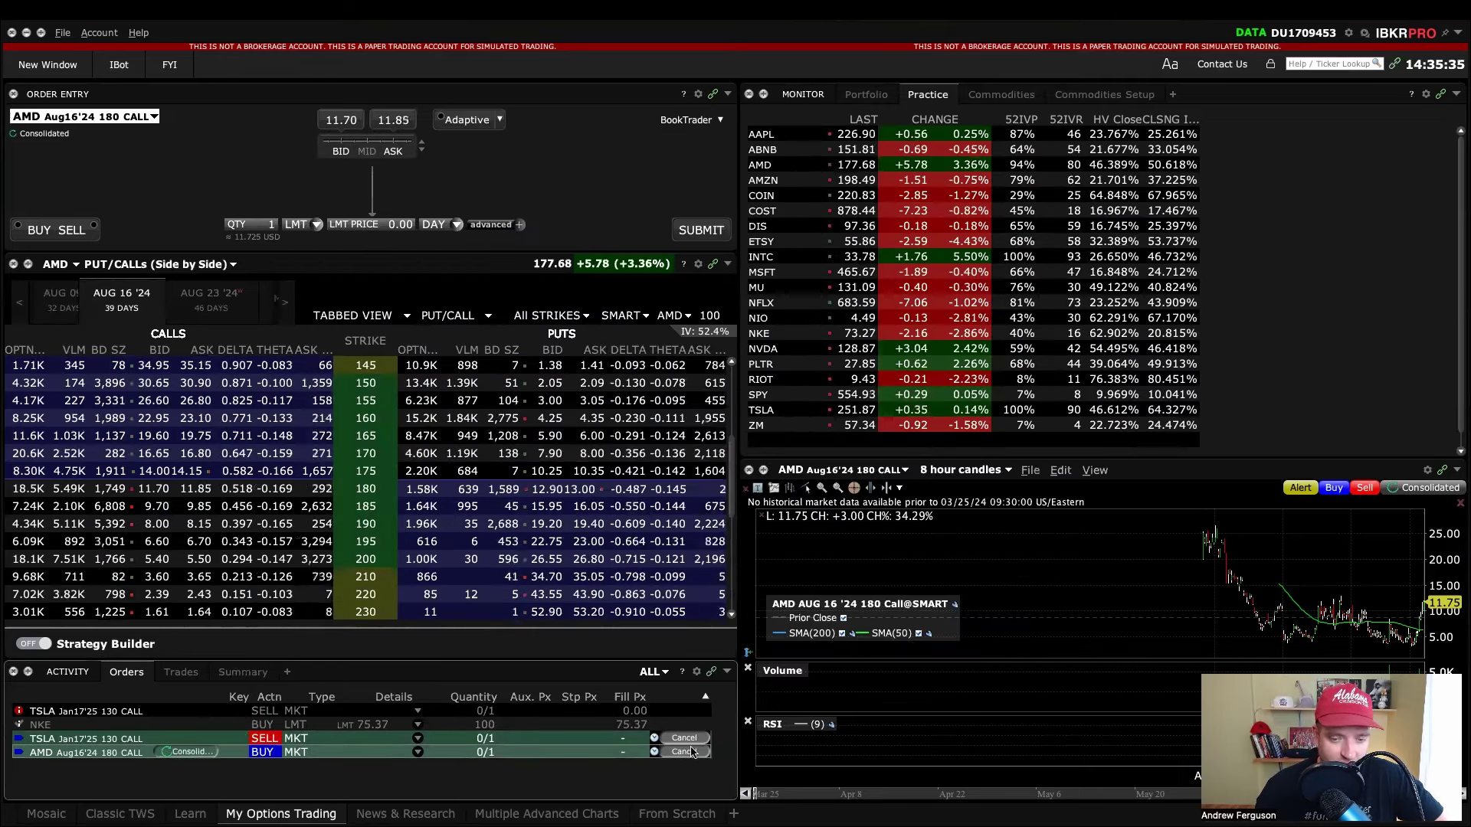
- Edit the AMD call order's price condition to AMD last <= 175.00 and transmit it again
{"action": "double_click", "coordinate": [223, 754]}
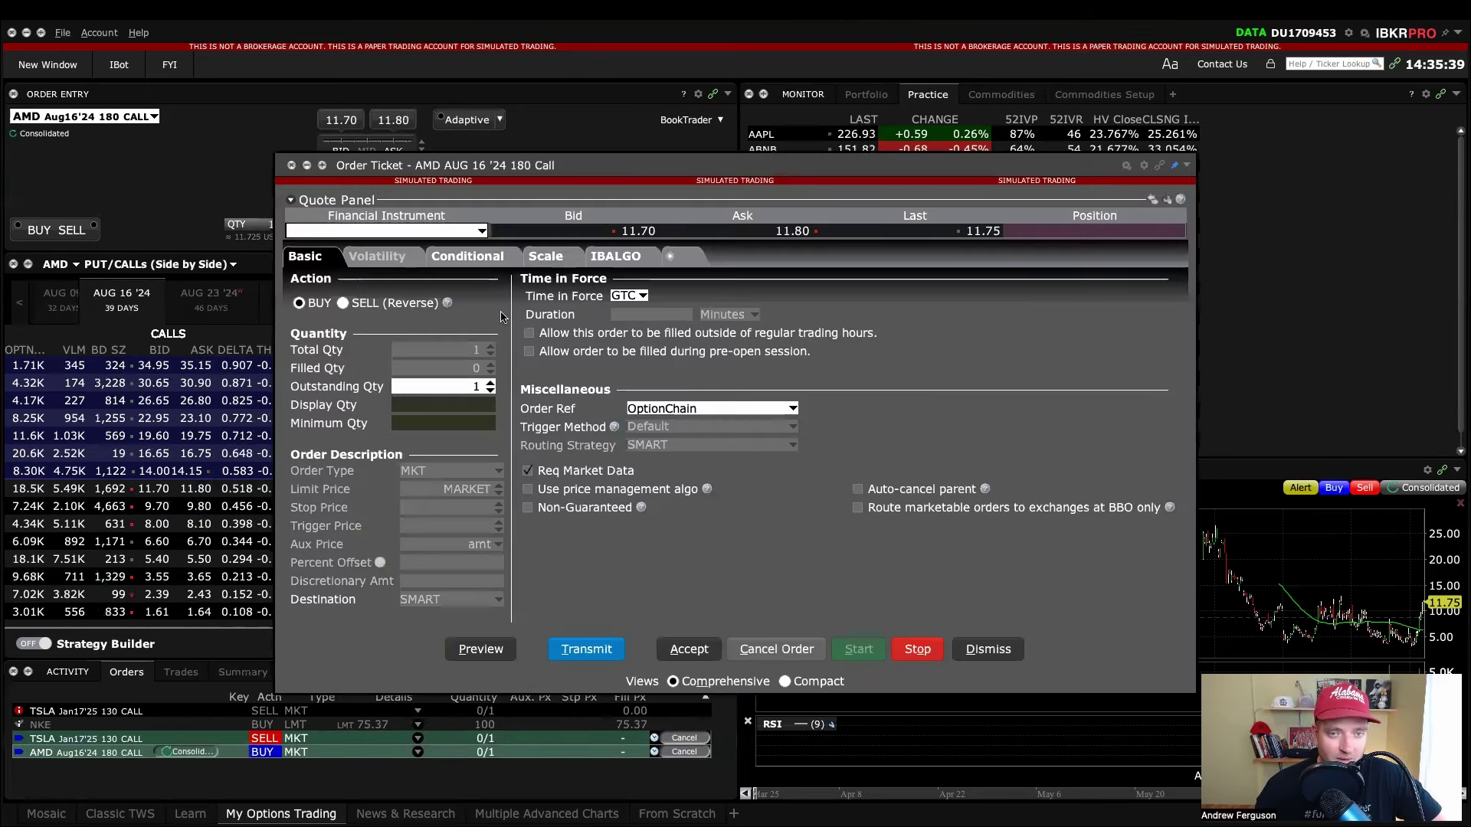
{"action": "left_click", "coordinate": [468, 257]}
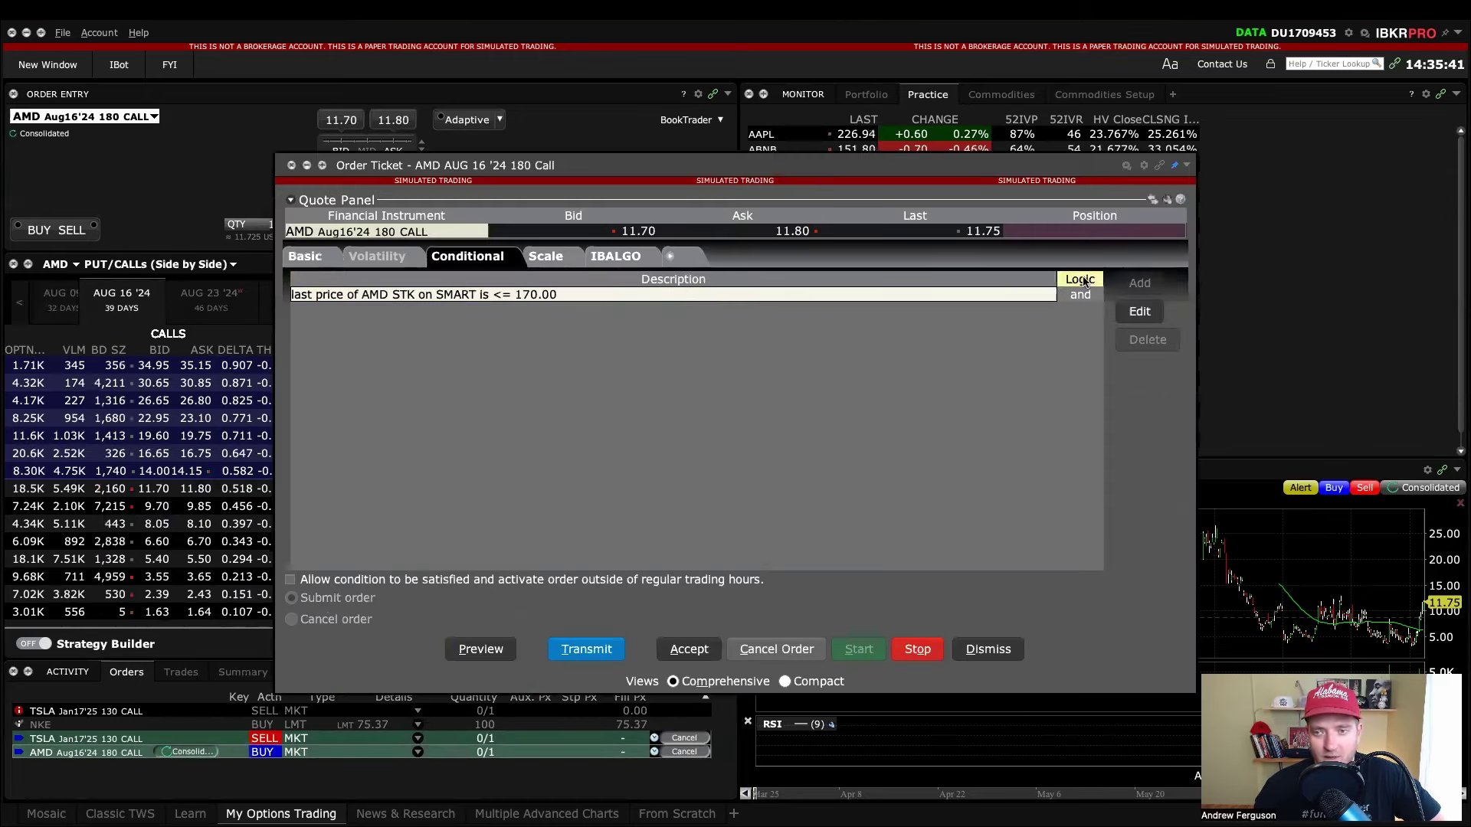
{"action": "left_click", "coordinate": [1132, 305]}
{"action": "left_click", "coordinate": [755, 469]}
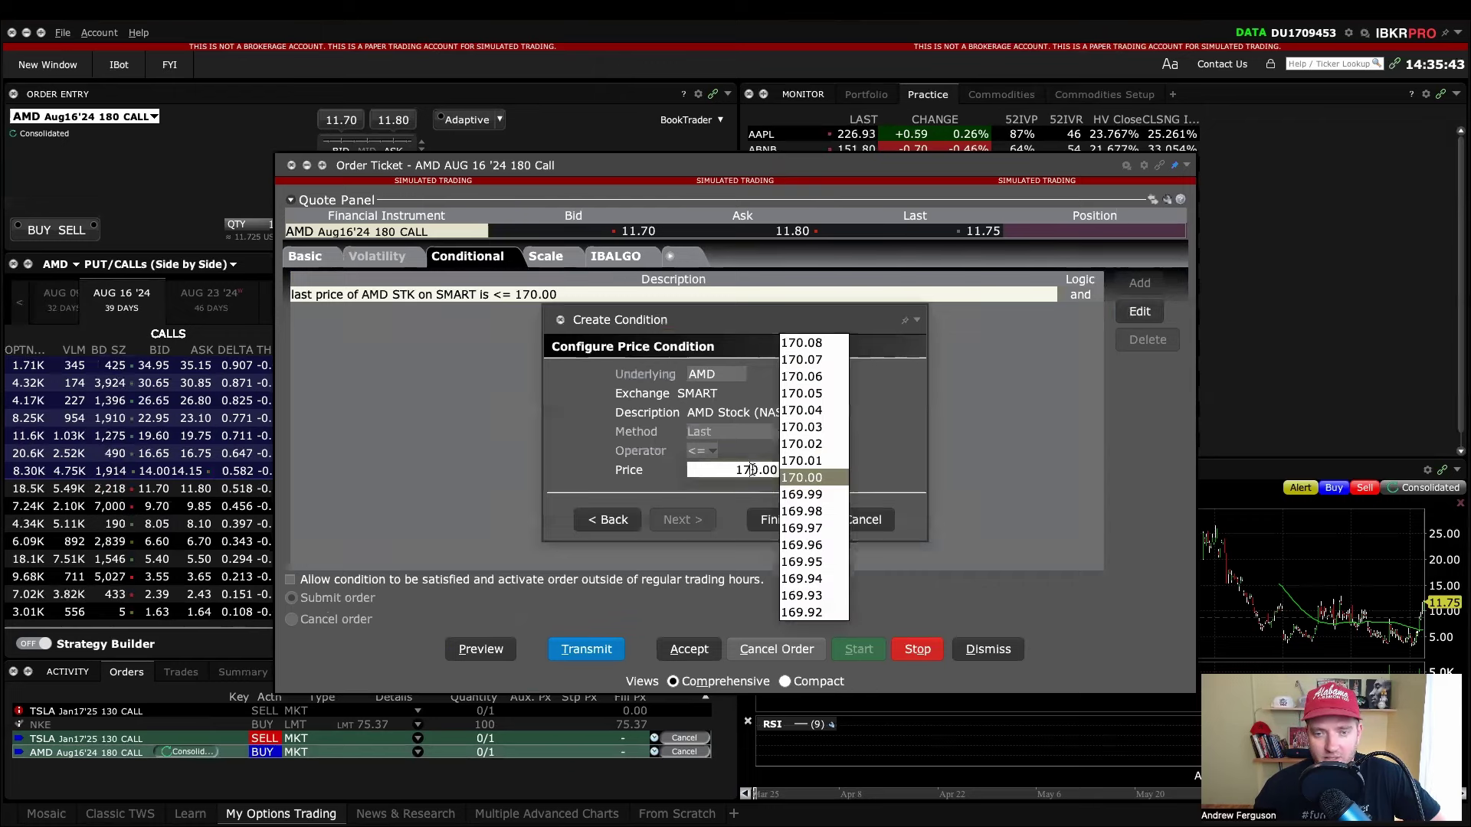
{"action": "key", "text": "BackSpace"}
{"action": "type", "text": "5"}
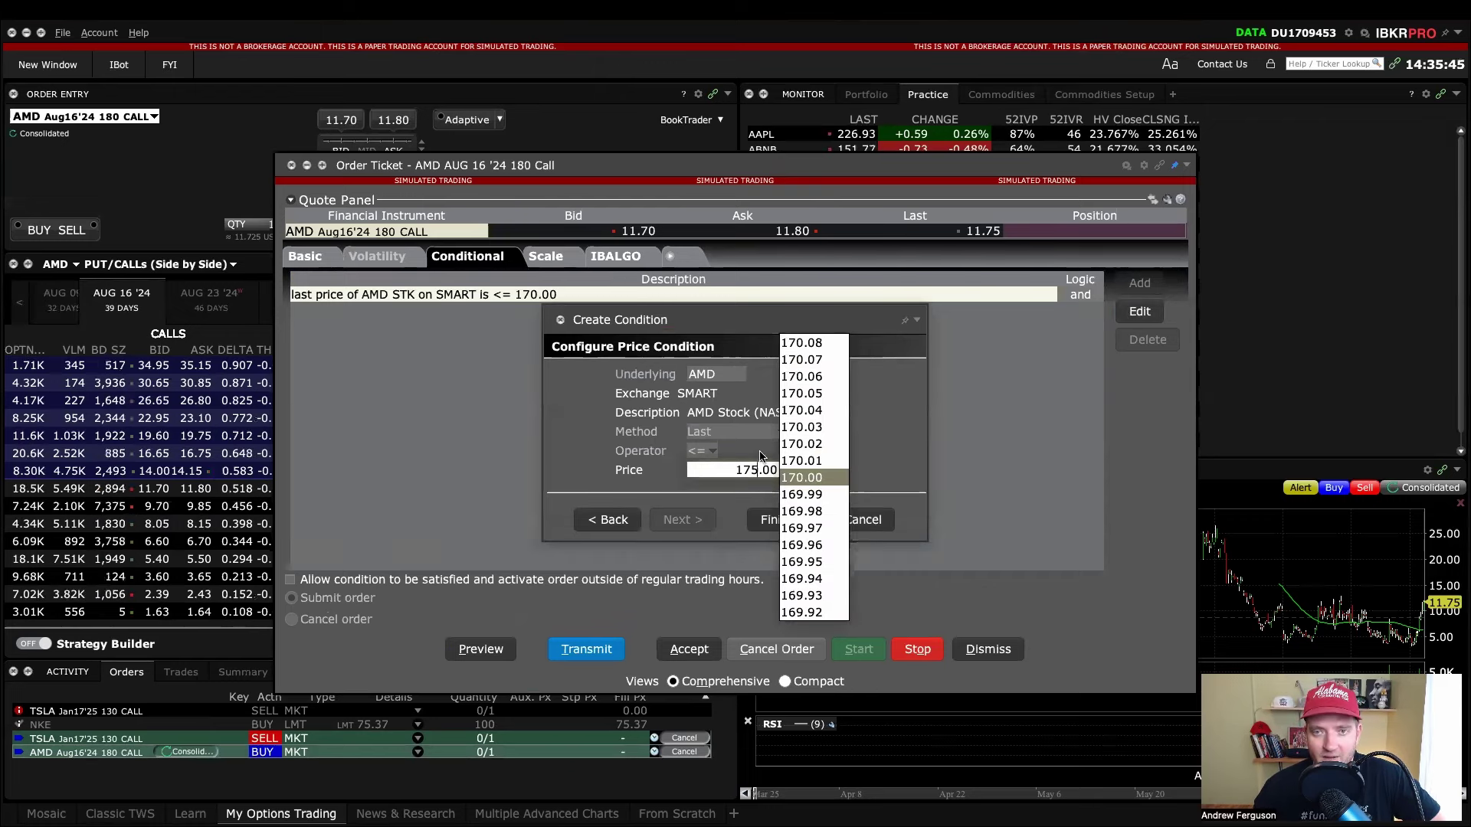
{"action": "left_click", "coordinate": [763, 519]}
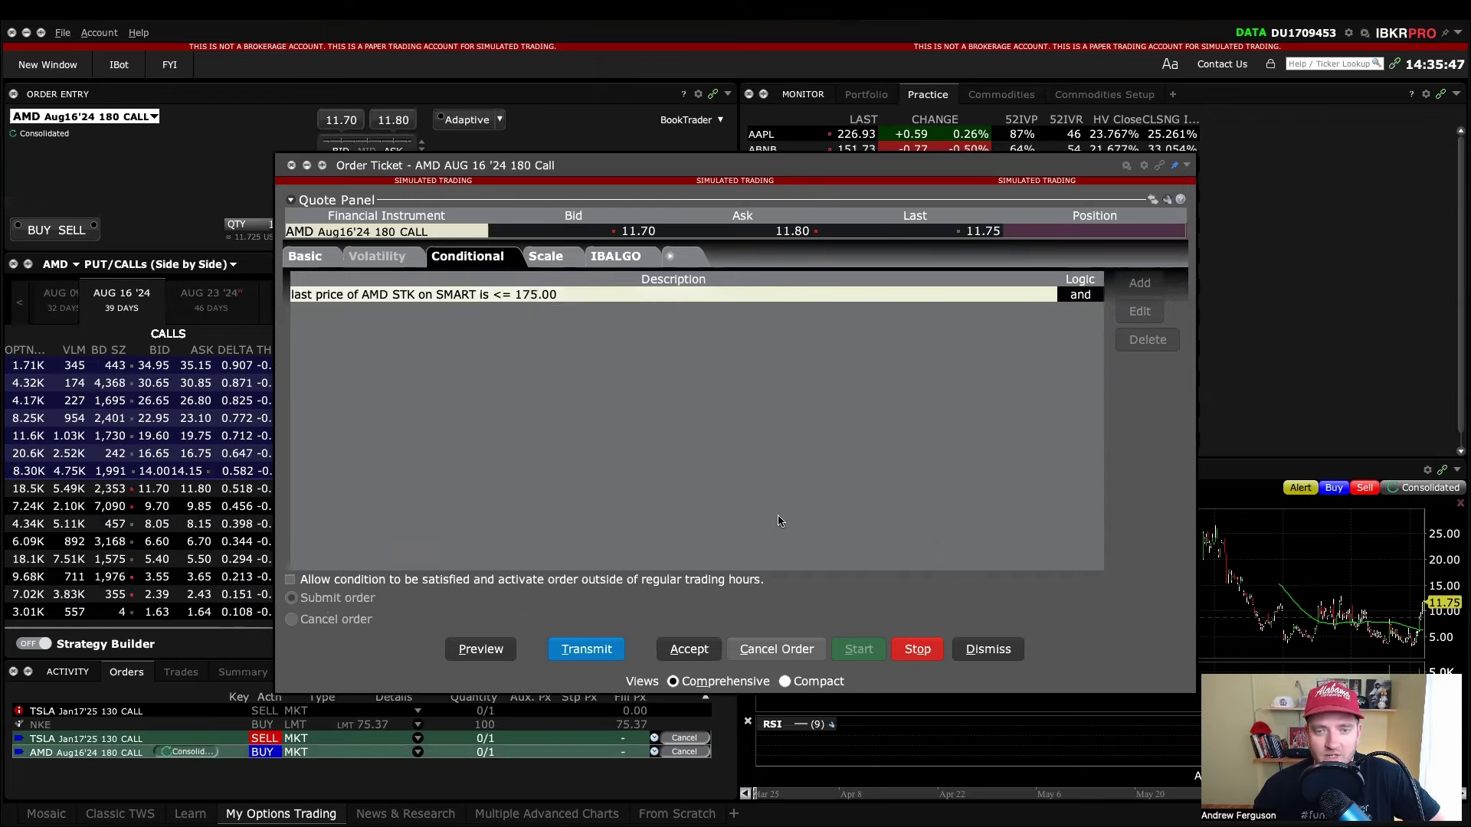
{"action": "left_click", "coordinate": [587, 649]}
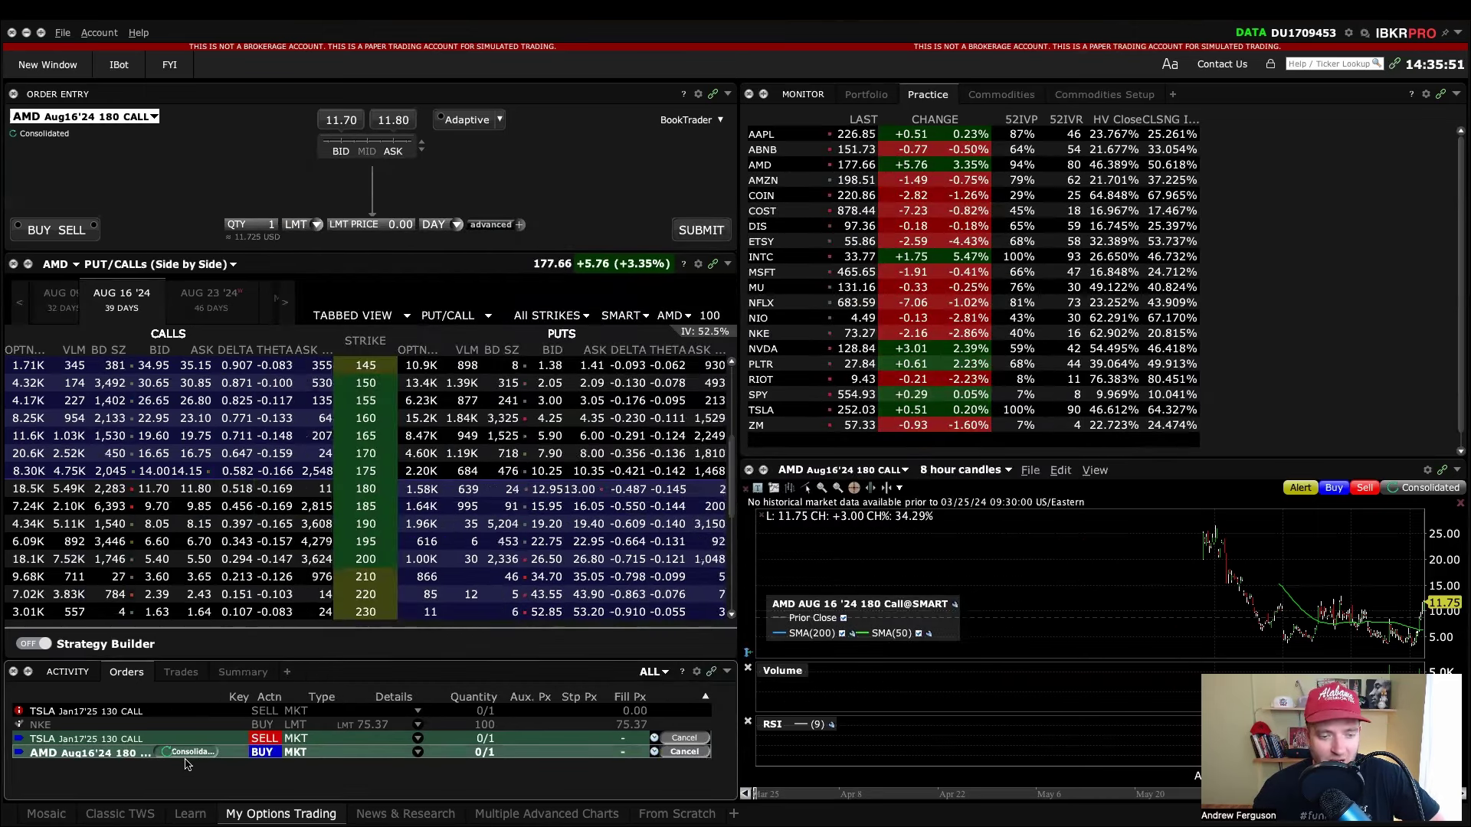
- Reopen the AMD Aug16'24 180 CALL order ticket to review it, then close it
{"action": "double_click", "coordinate": [139, 754]}
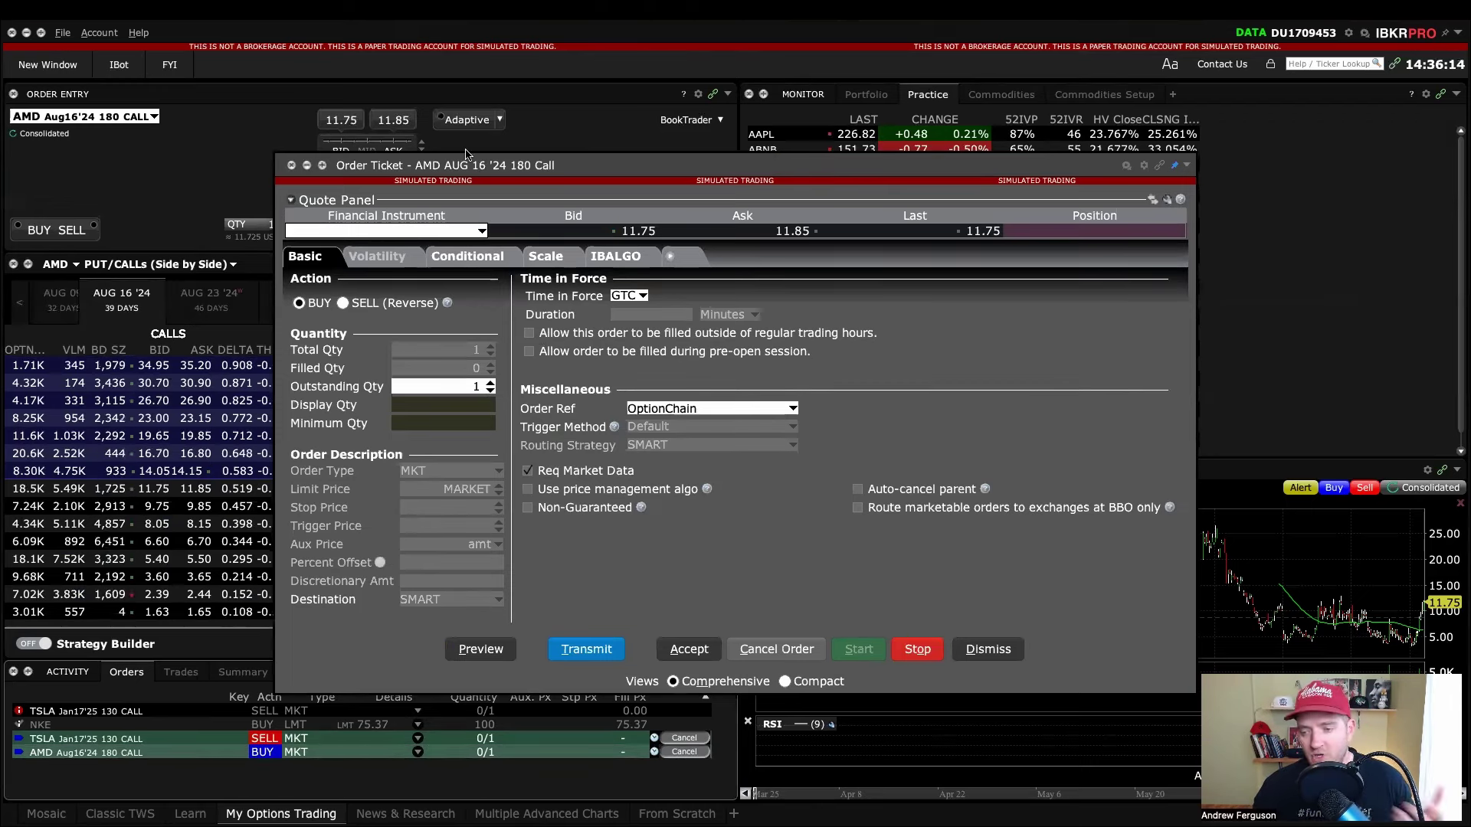
{"action": "left_click", "coordinate": [291, 166]}
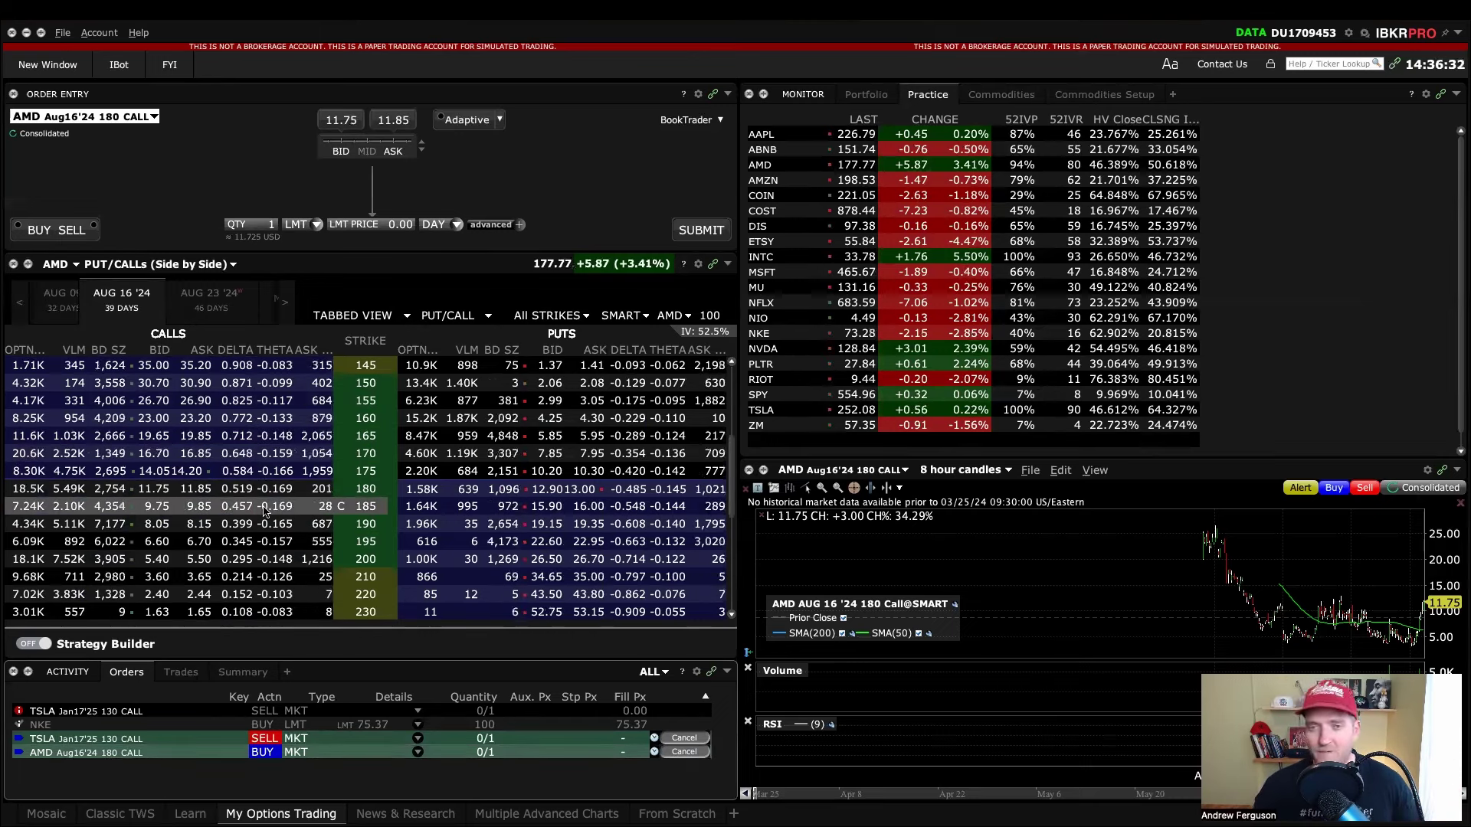
- Show the Portfolio view and load the TSLA Jan17'25 130 CALL position into the linked panels
{"action": "left_click", "coordinate": [866, 94]}
{"action": "left_click", "coordinate": [881, 272]}
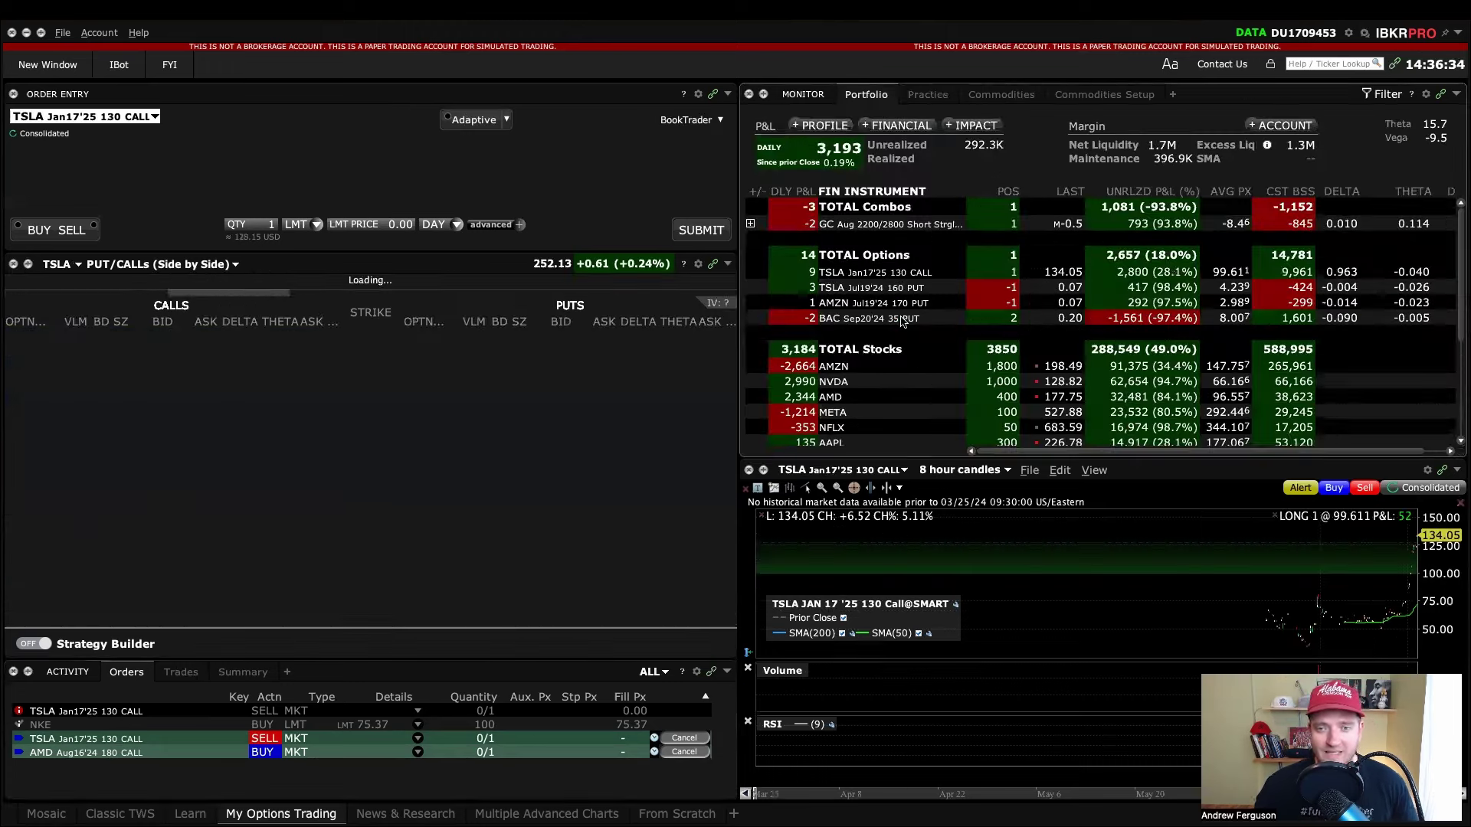